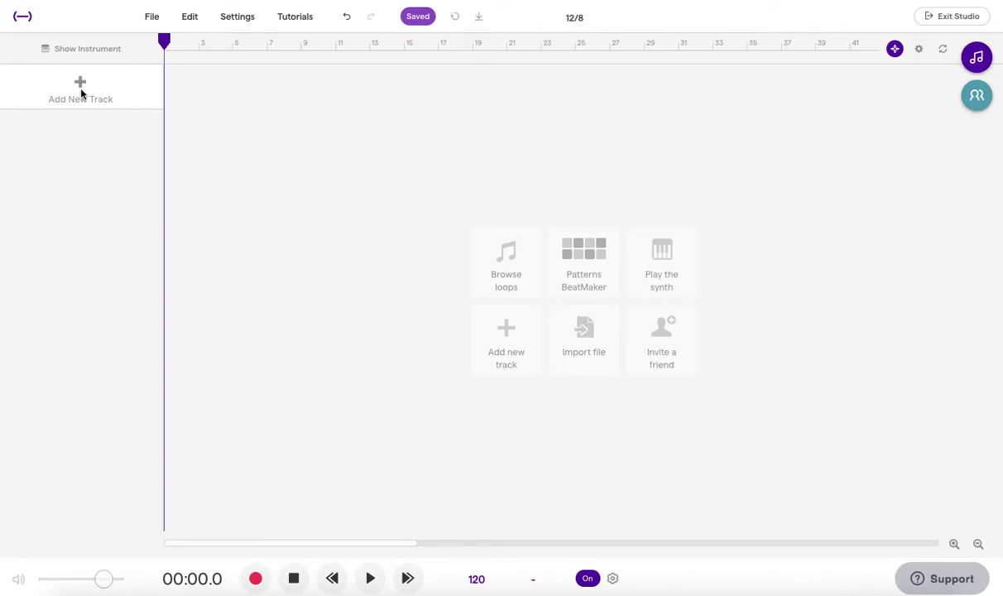
- Add a new Drum & beats track to the project
click(80, 93)
click(80, 92)
click(82, 94)
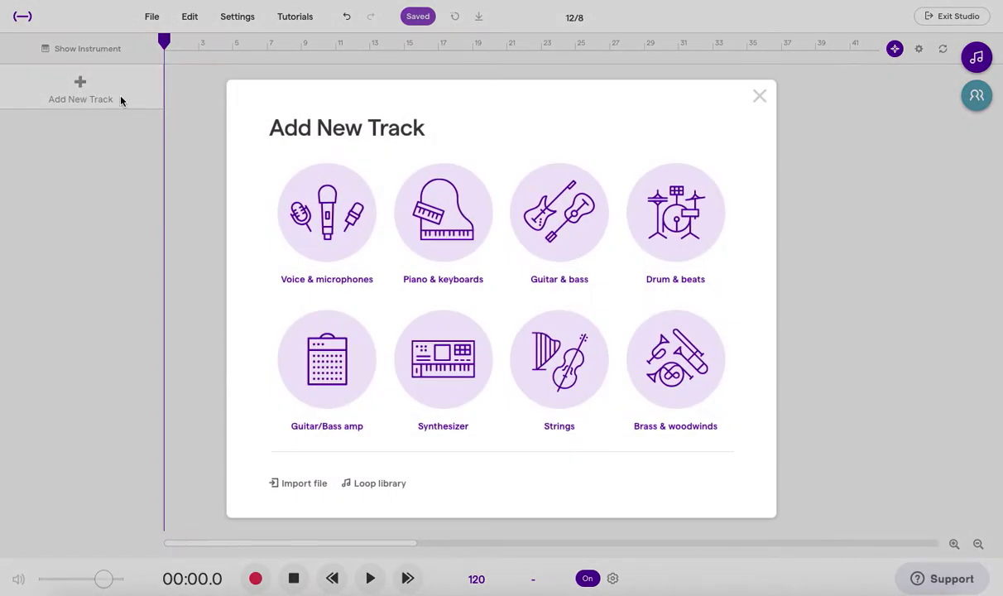
click(649, 229)
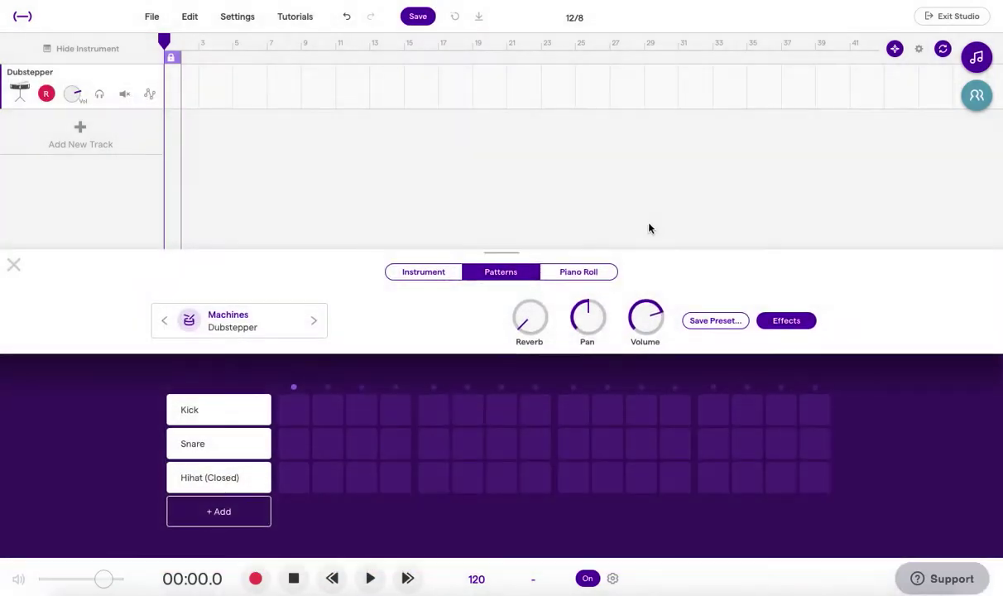
- Switch the drum kit to the Clean White kit and choose a note grid size
click(244, 328)
click(461, 157)
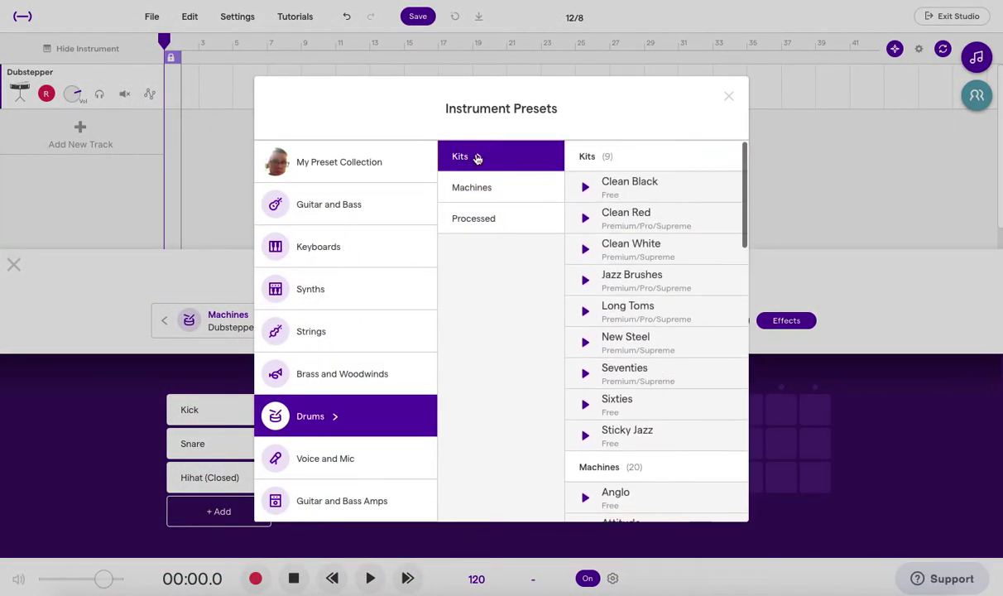
click(630, 252)
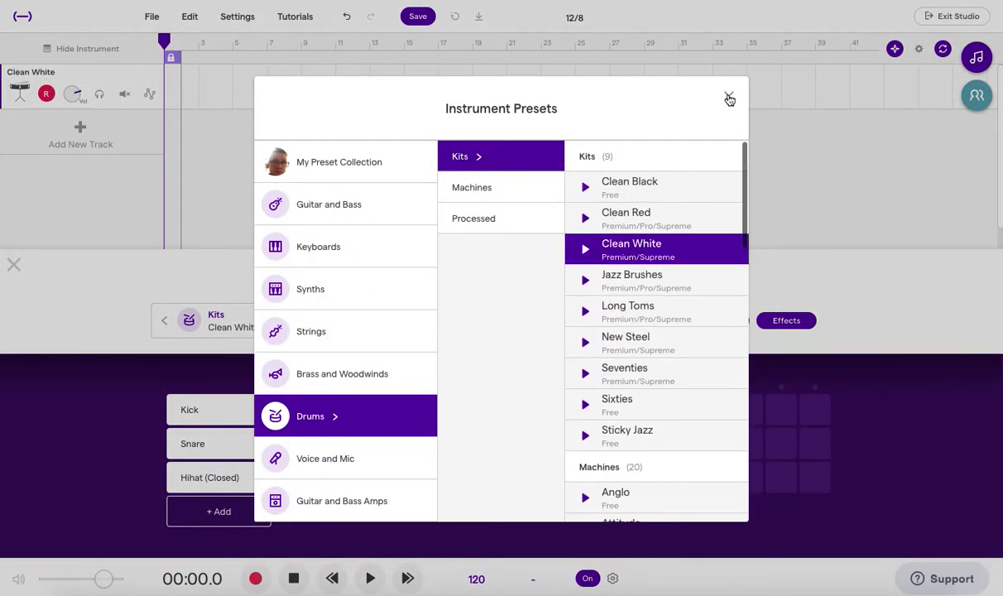
click(729, 96)
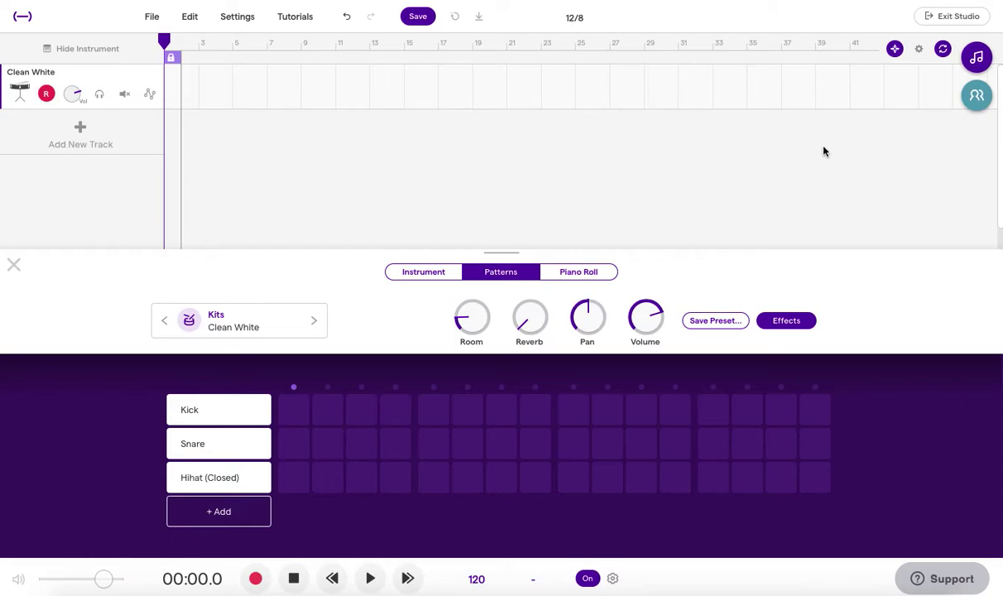
click(920, 55)
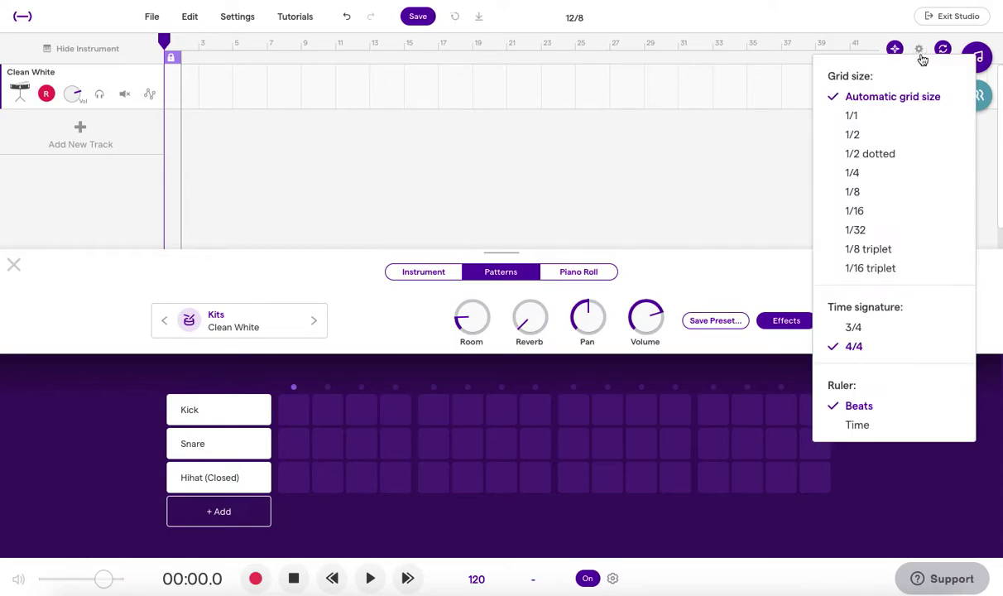
click(888, 251)
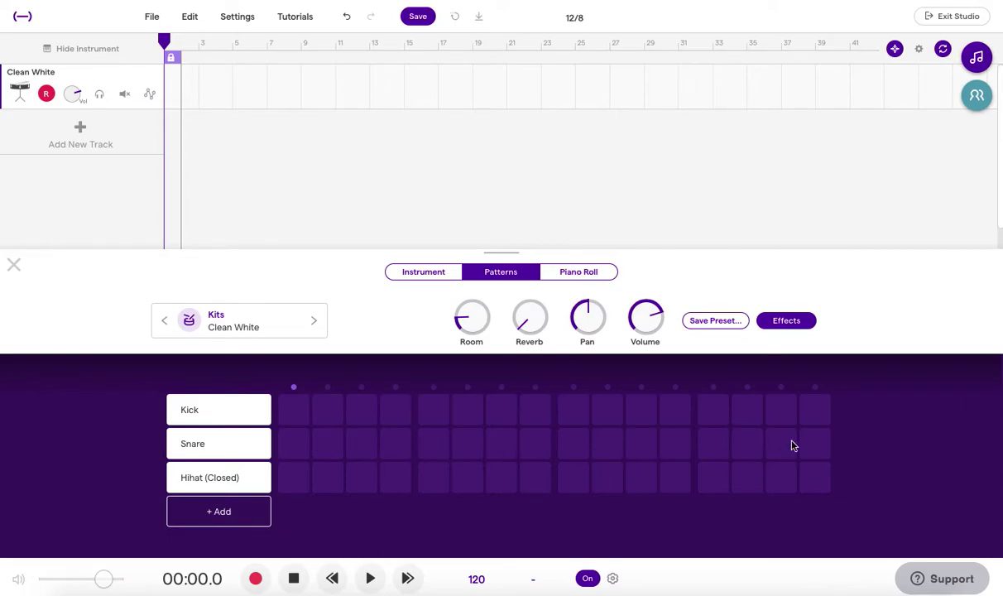
- Open the drum track's piano roll and zoom the timeline in
click(581, 275)
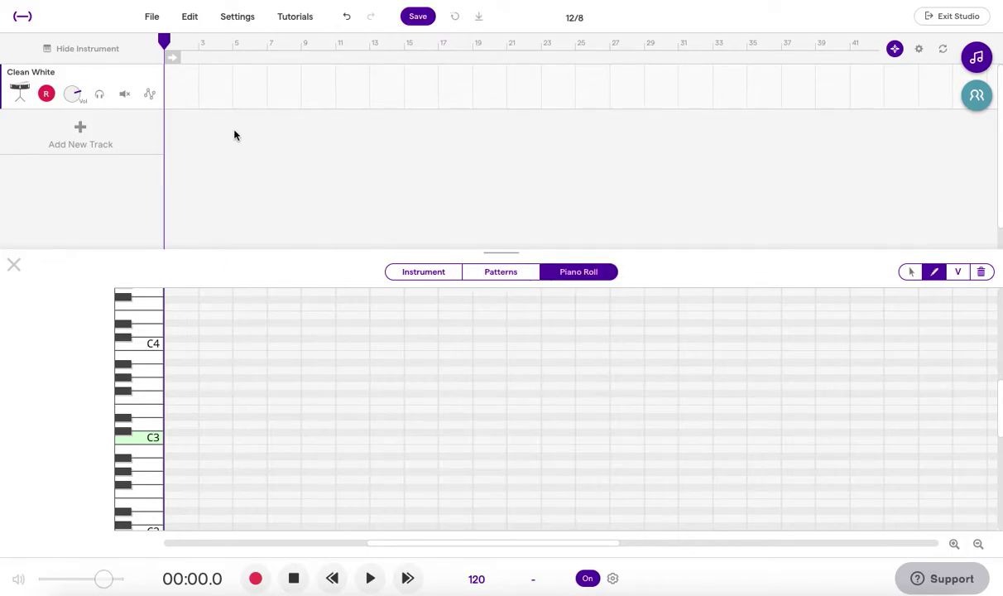
scroll(184, 90, up, 4)
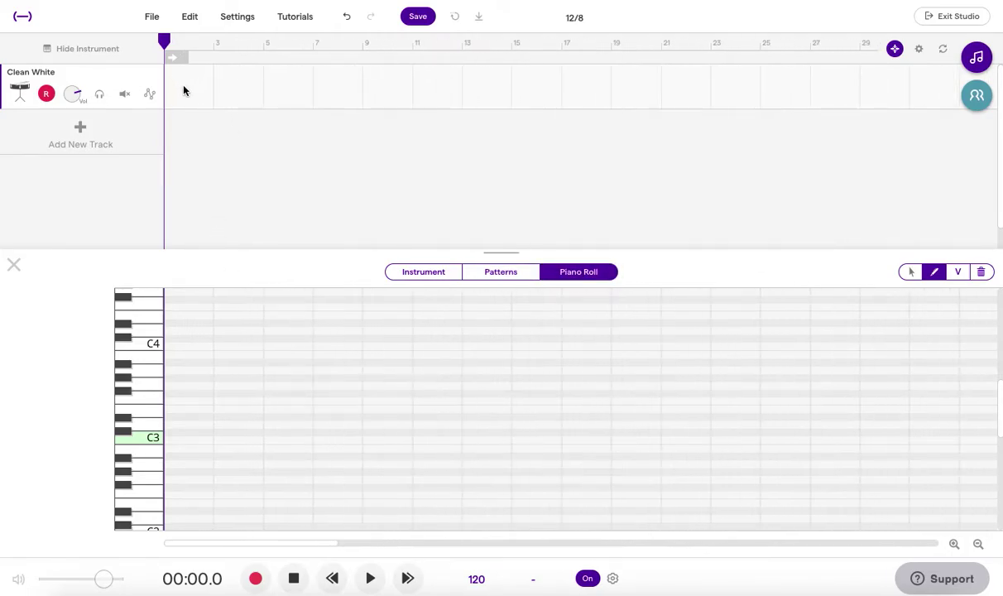
scroll(183, 91, up, 2)
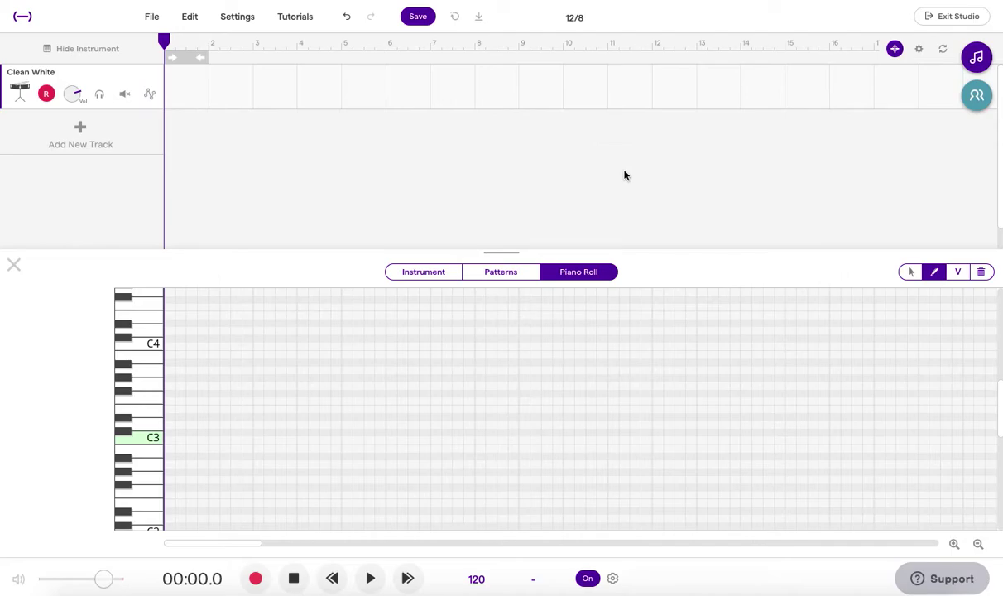
scroll(217, 101, up, 2)
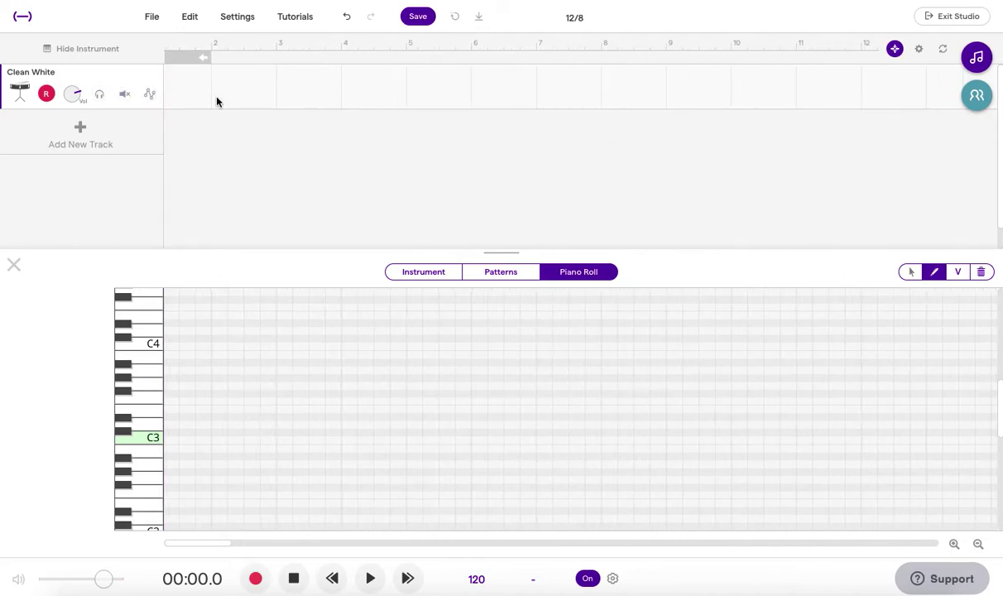
scroll(237, 99, up, 2)
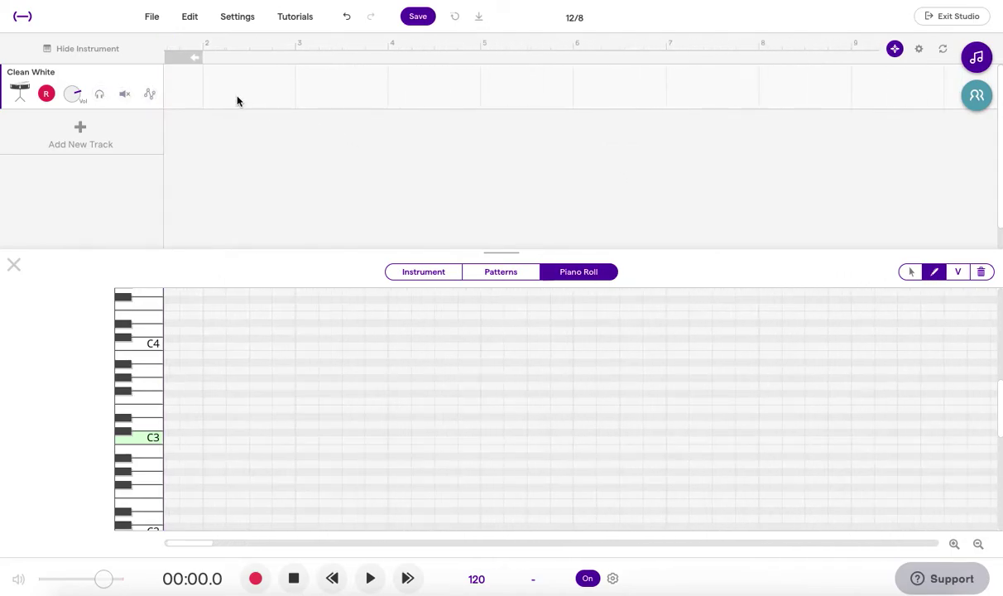
scroll(238, 101, up, 3)
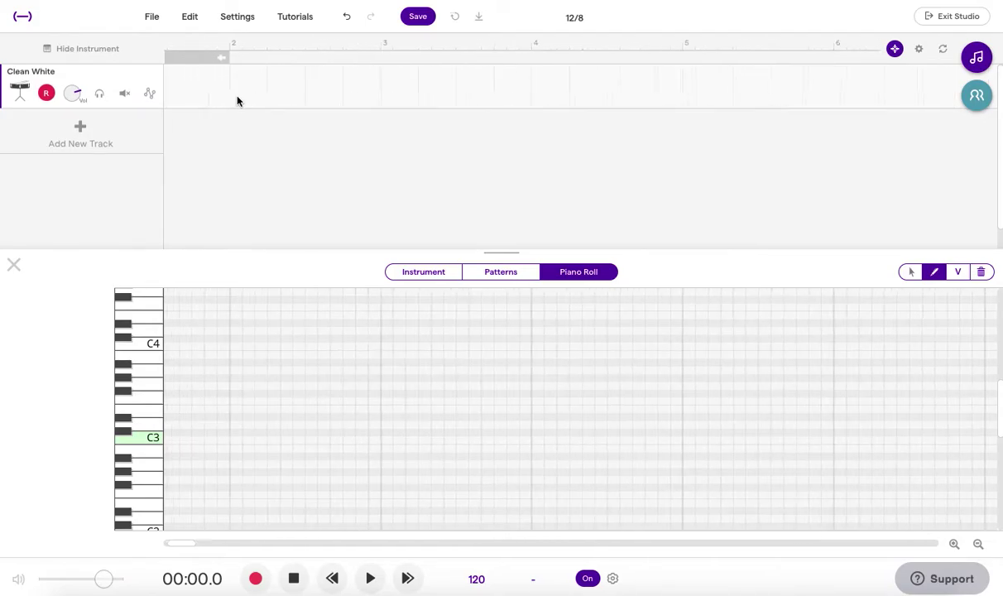
scroll(238, 101, up, 2)
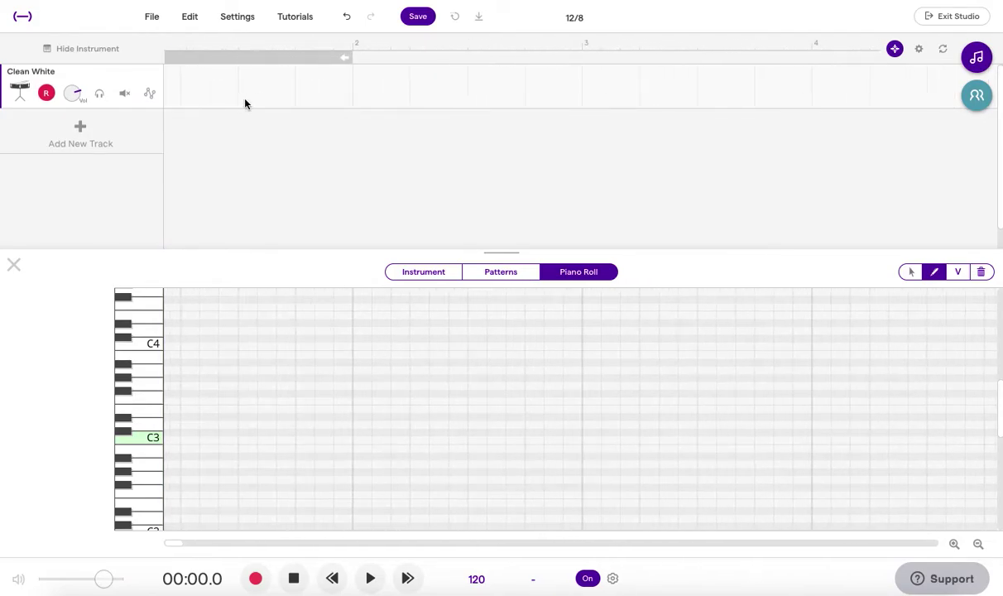
scroll(246, 104, left, 1)
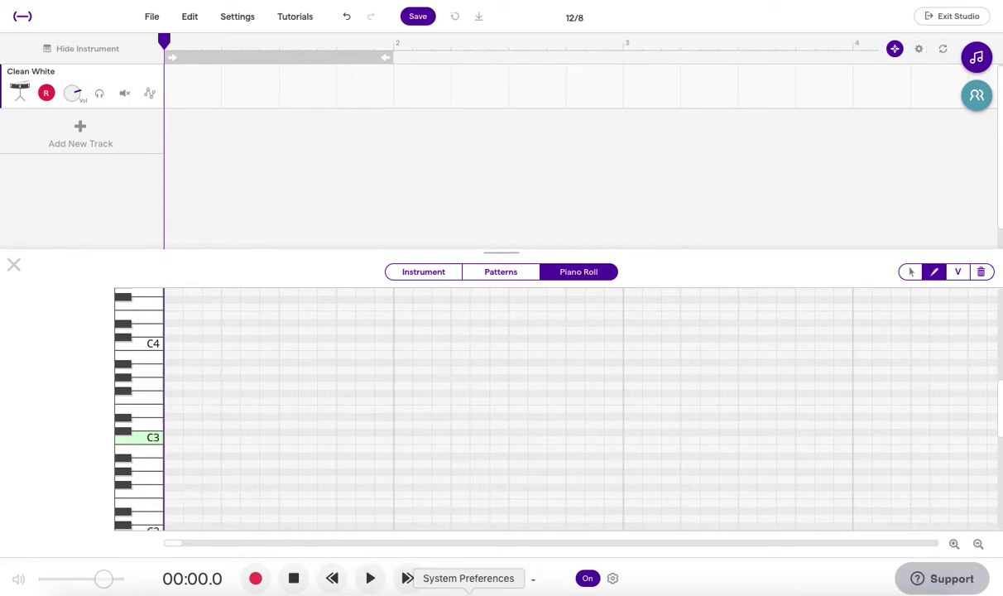
- Set the tempo to 70 BPM and loop playback over the first bar
click(476, 581)
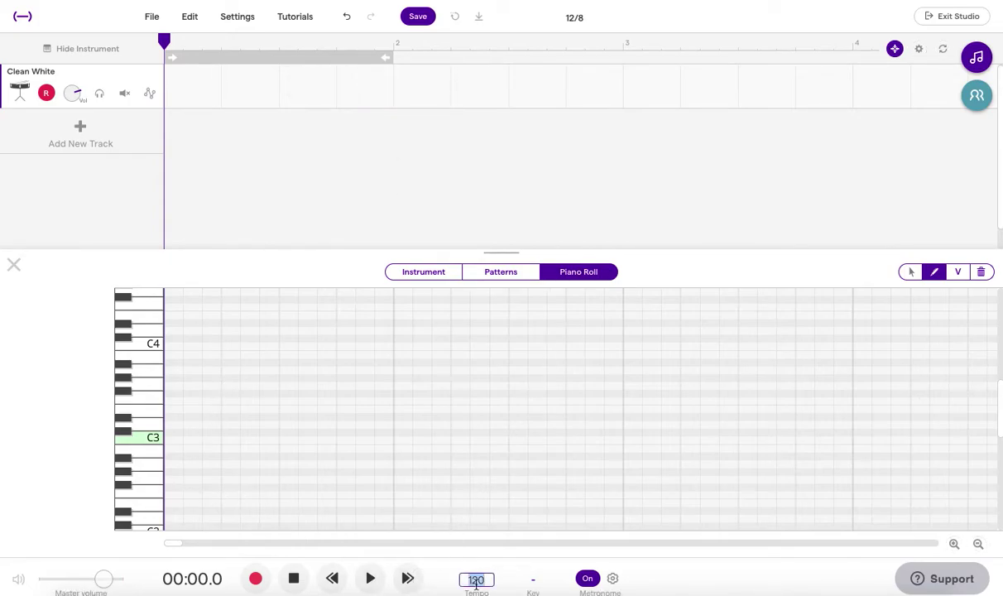
text(70)
key(Return)
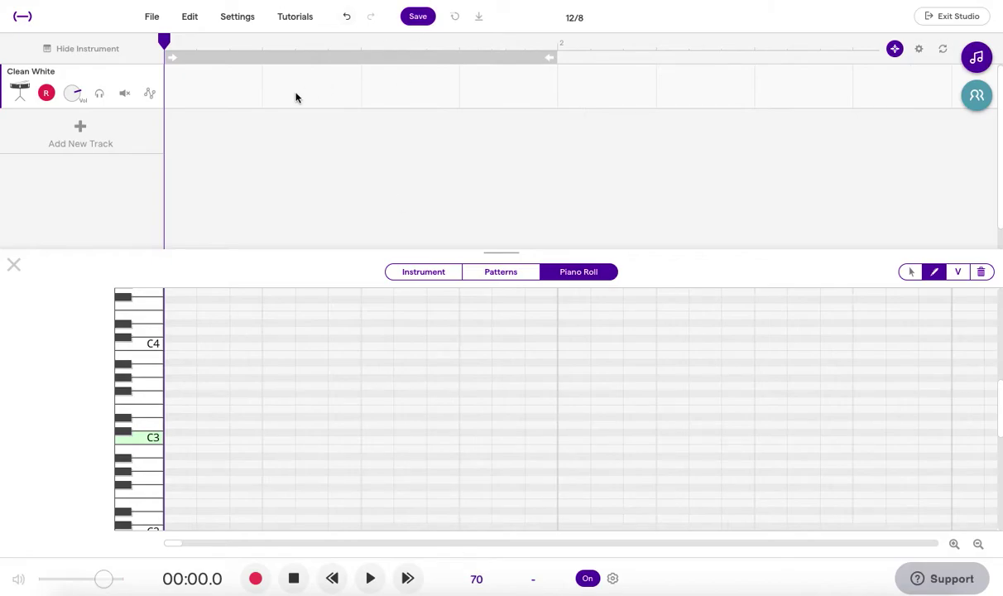
click(281, 60)
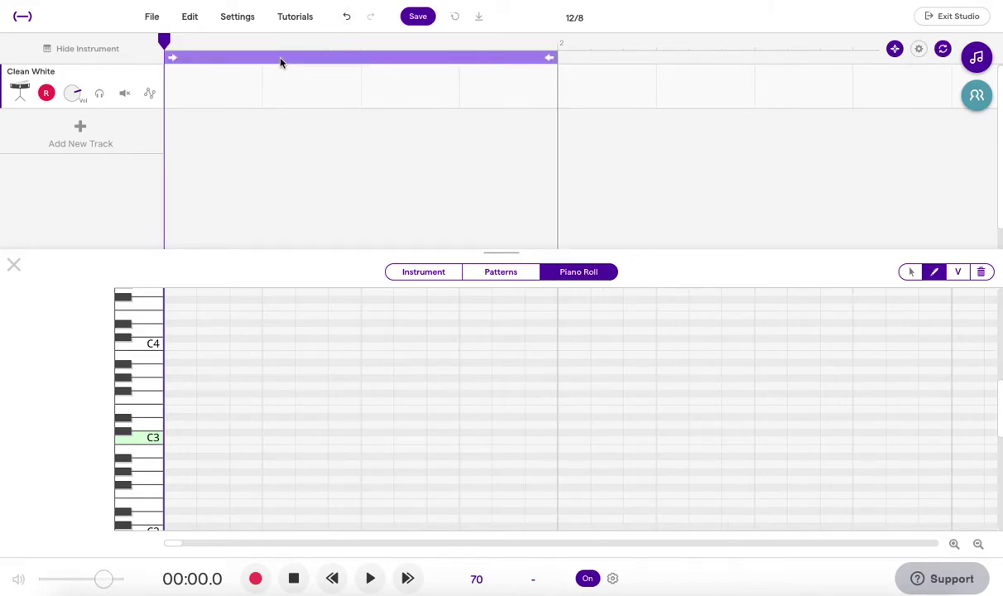
key(space)
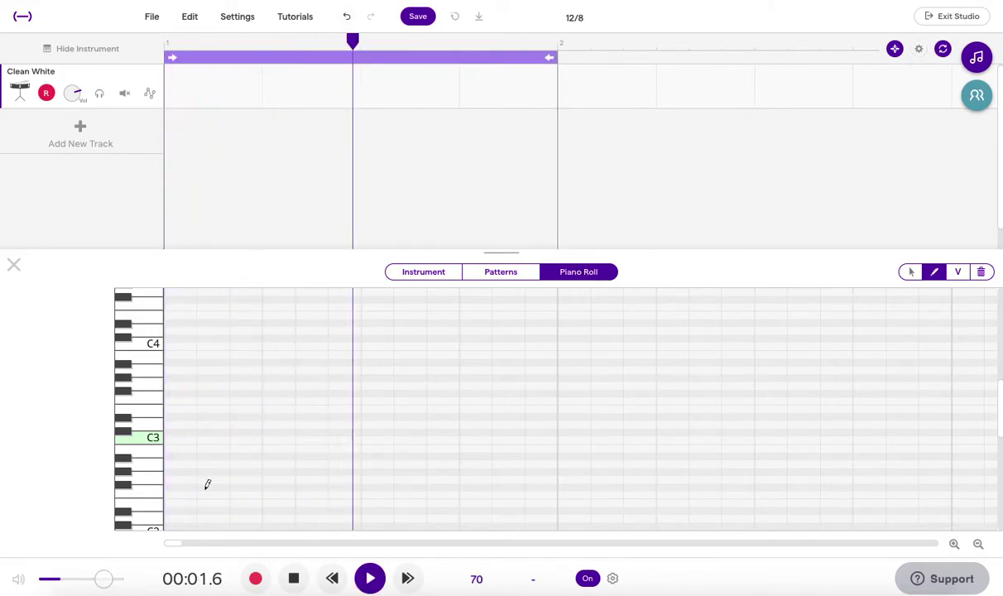
scroll(207, 484, down, 1)
scroll(207, 485, down, 2)
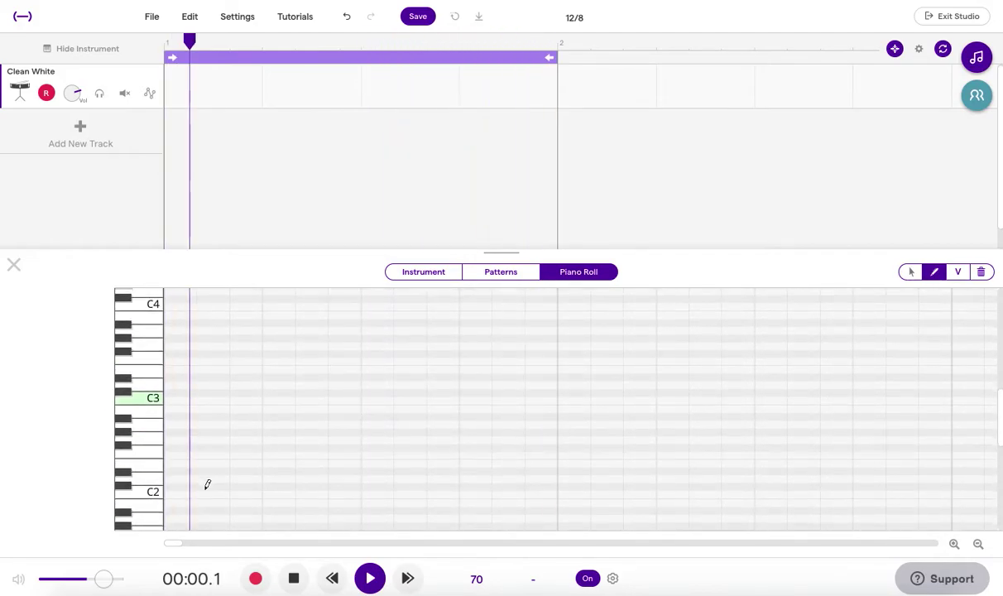
scroll(207, 484, down, 5)
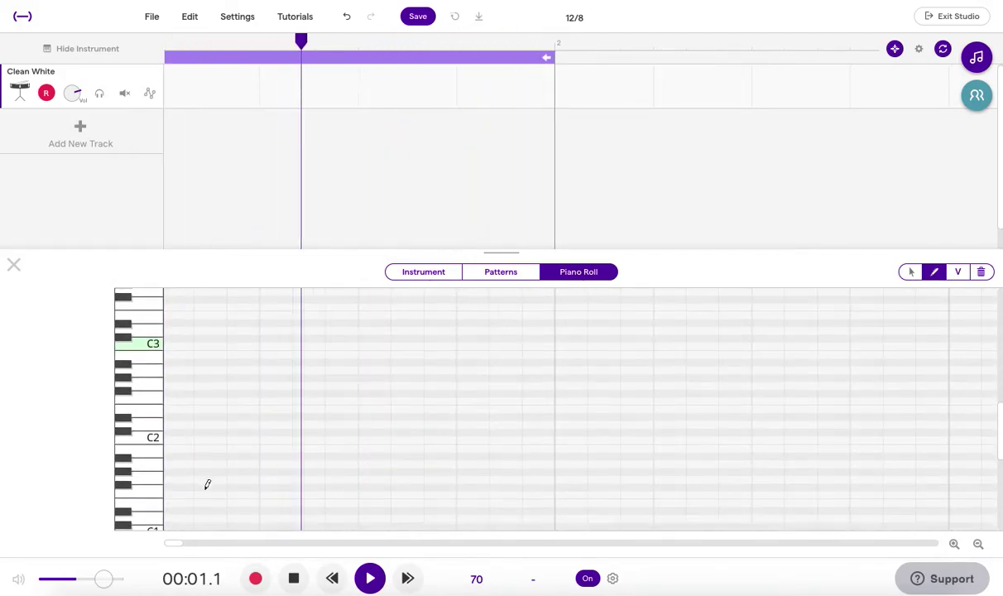
- Draw two C1 hits and two hits just above C1 in the bar
click(175, 438)
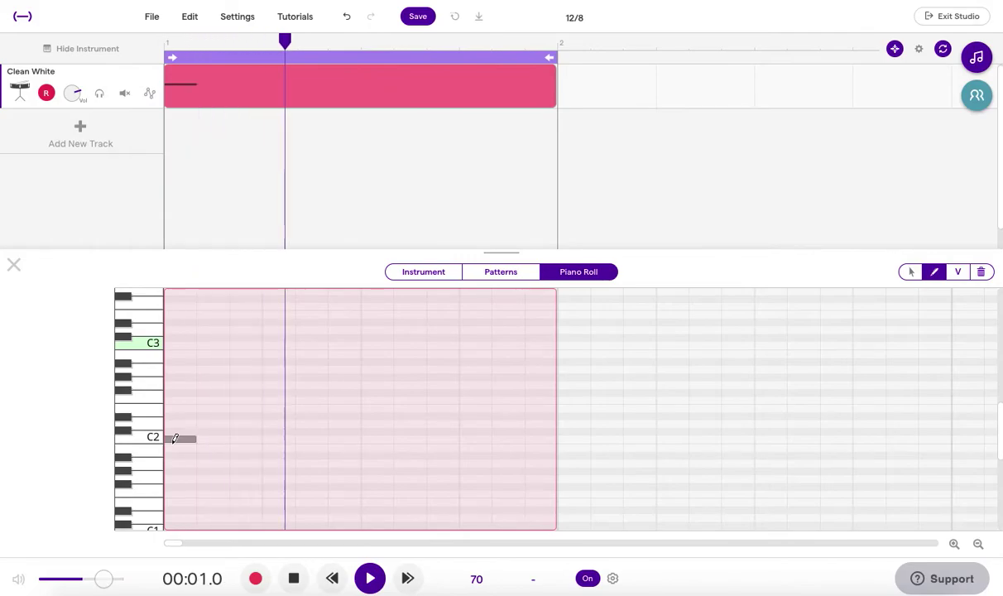
drag(178, 454, 180, 496)
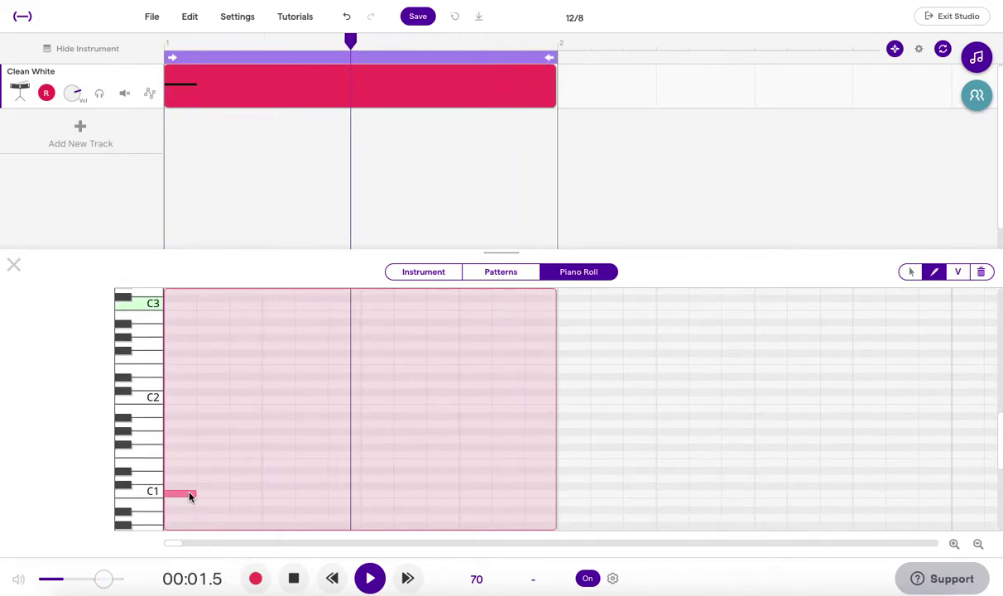
click(372, 493)
click(277, 478)
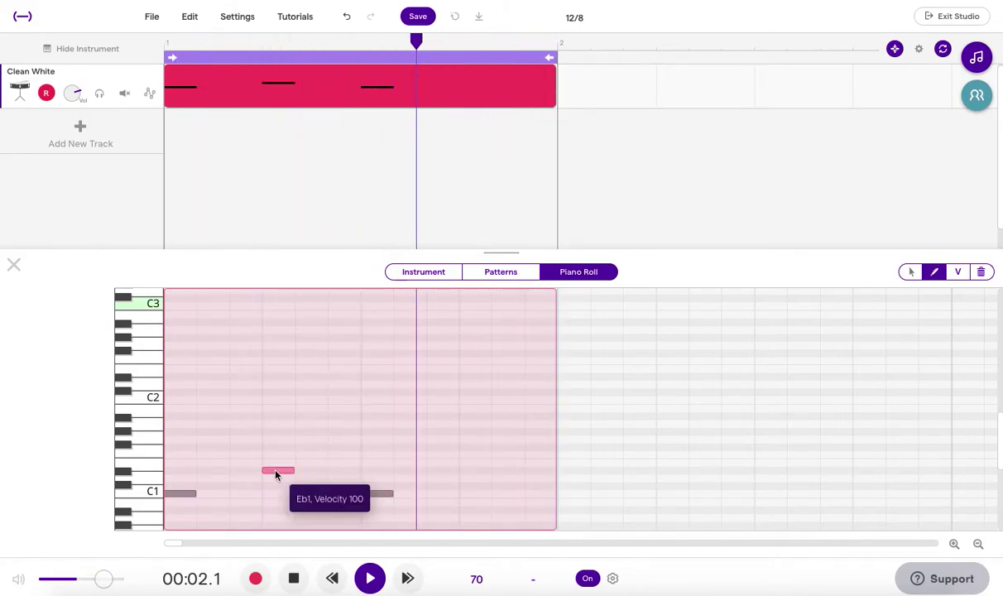
click(474, 478)
- Draw twelve consecutive Gb1 notes spanning the whole bar
click(180, 447)
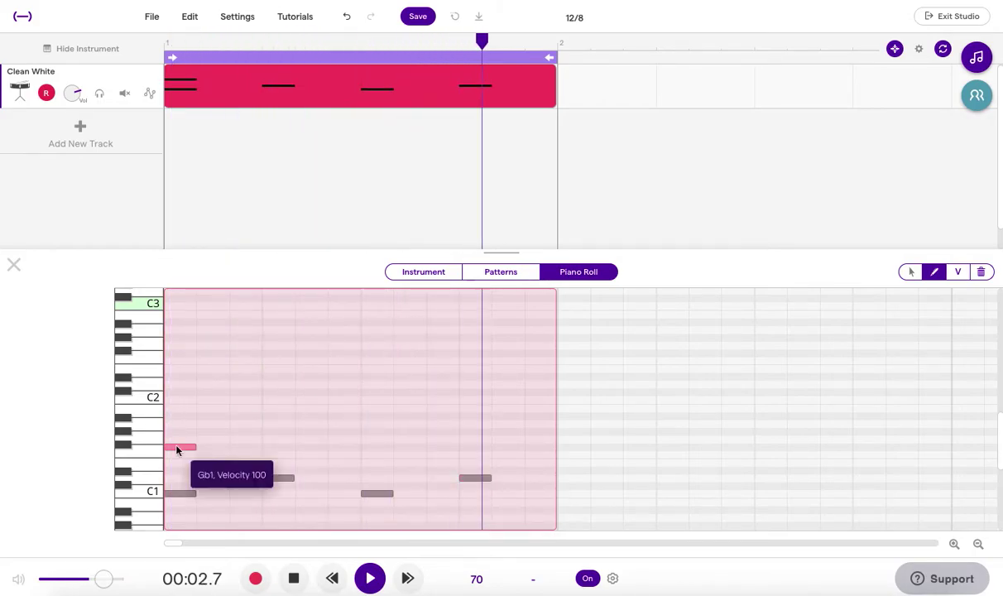
click(211, 448)
click(246, 447)
click(282, 447)
click(311, 447)
click(345, 447)
click(378, 447)
click(412, 447)
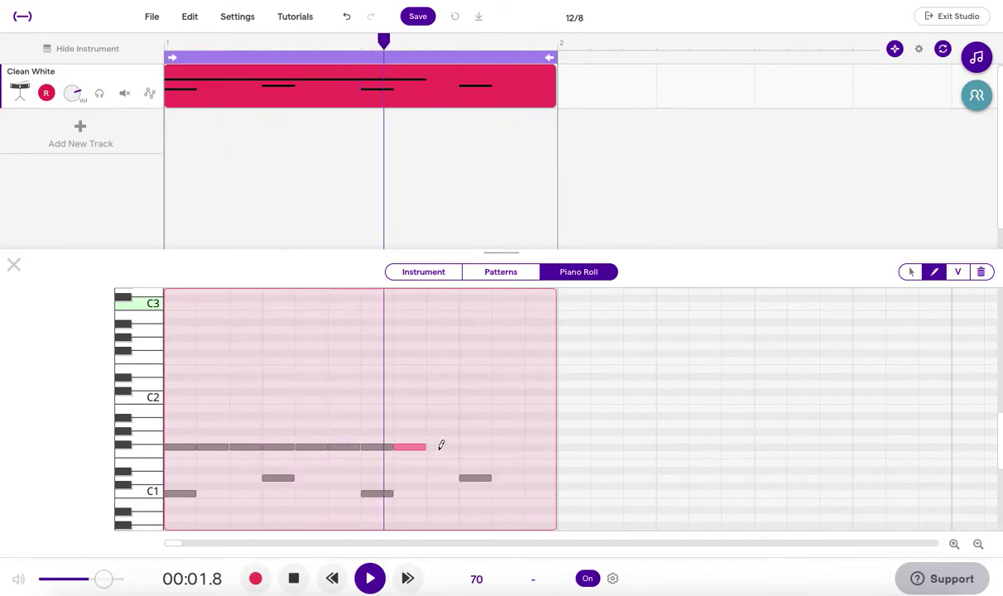
click(443, 447)
click(474, 449)
click(518, 447)
click(547, 451)
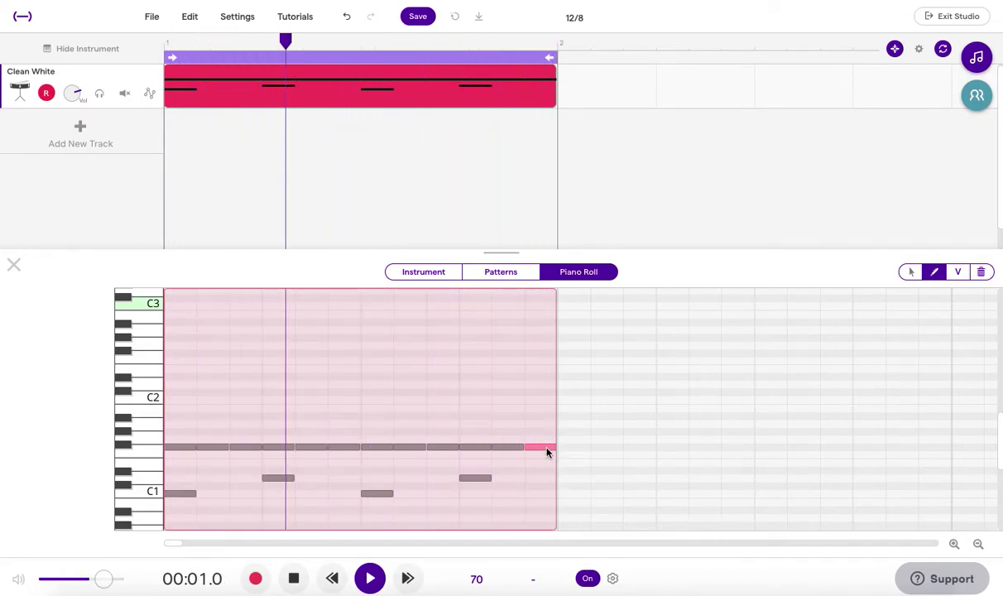
- Change the drum grid to 1/16 triplet and resume loop playback
key(space)
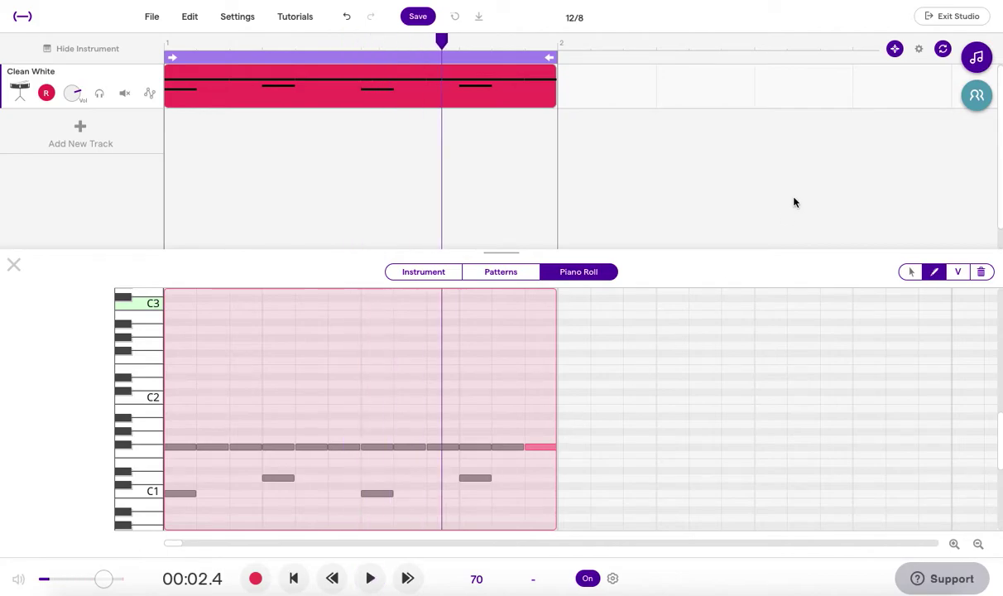
click(918, 49)
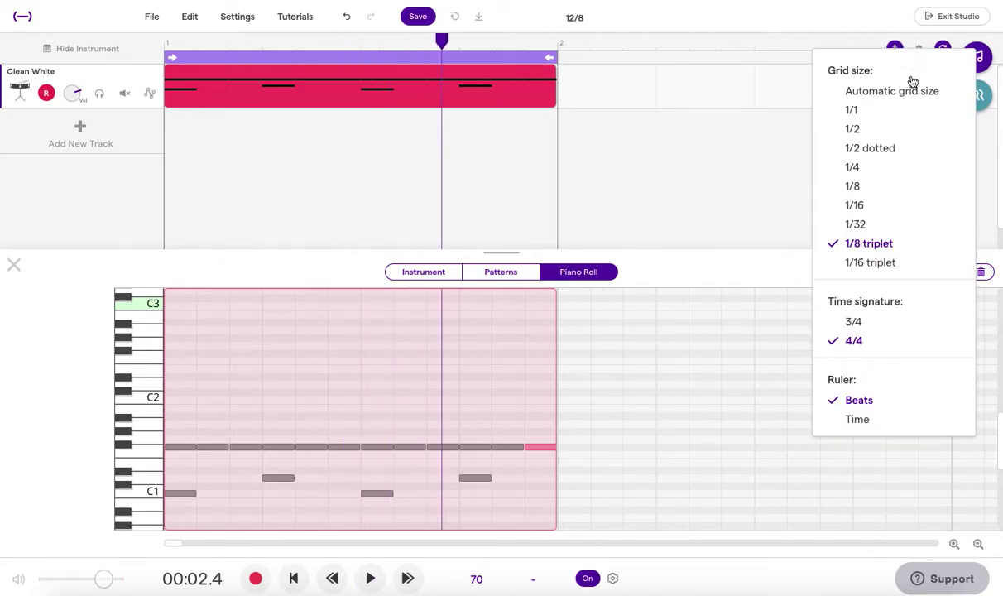
click(853, 261)
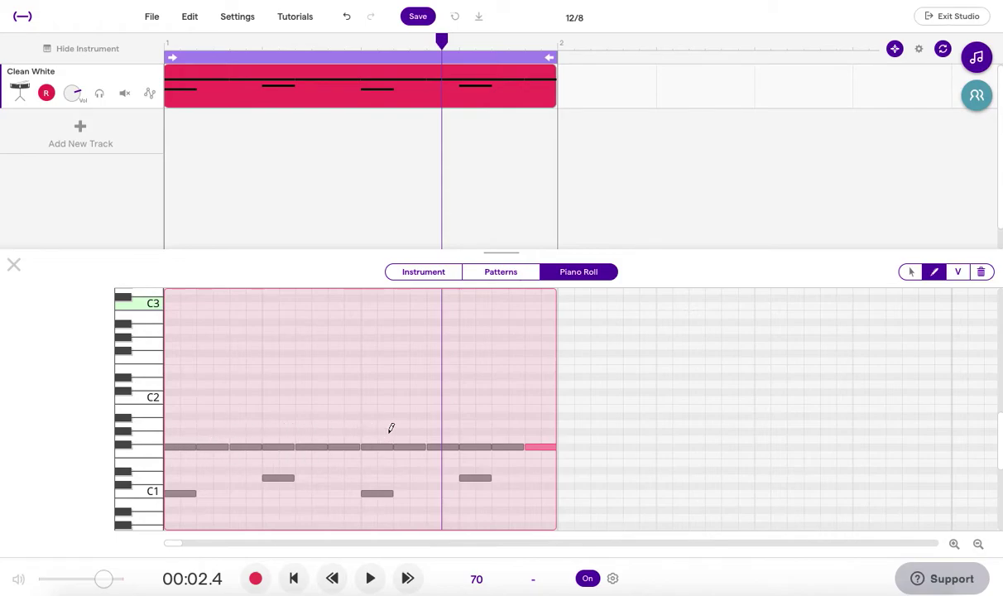
key(space)
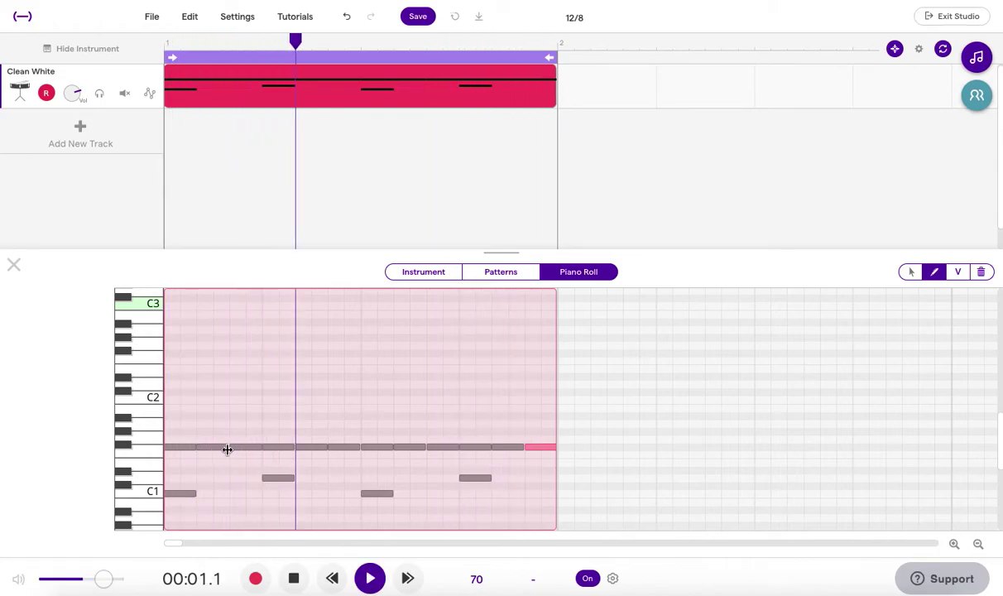
- Split one Gb1 note into two short notes and add a short mid-bar C1 hit
drag(227, 448, 215, 447)
click(217, 448)
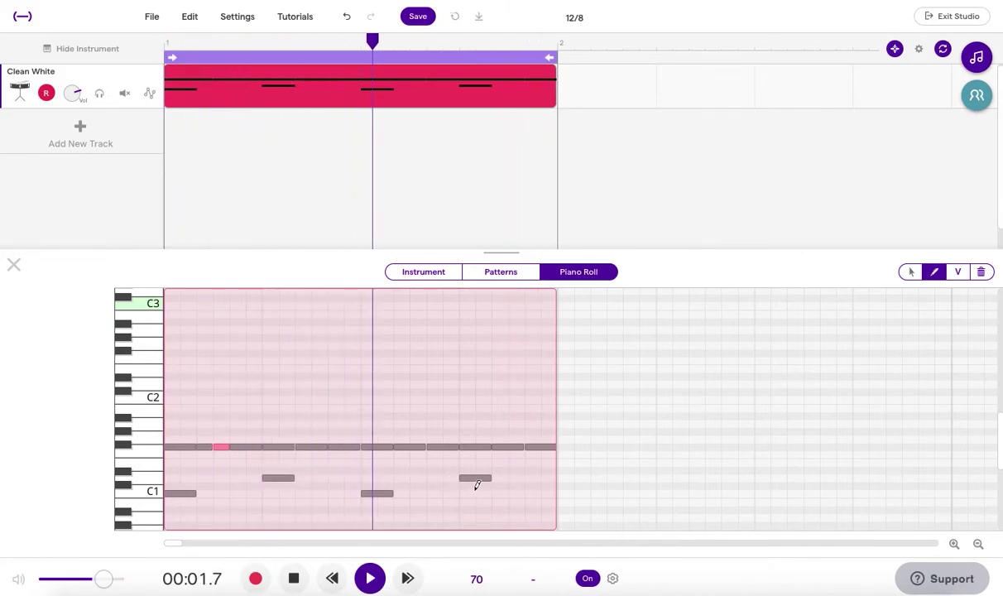
click(337, 493)
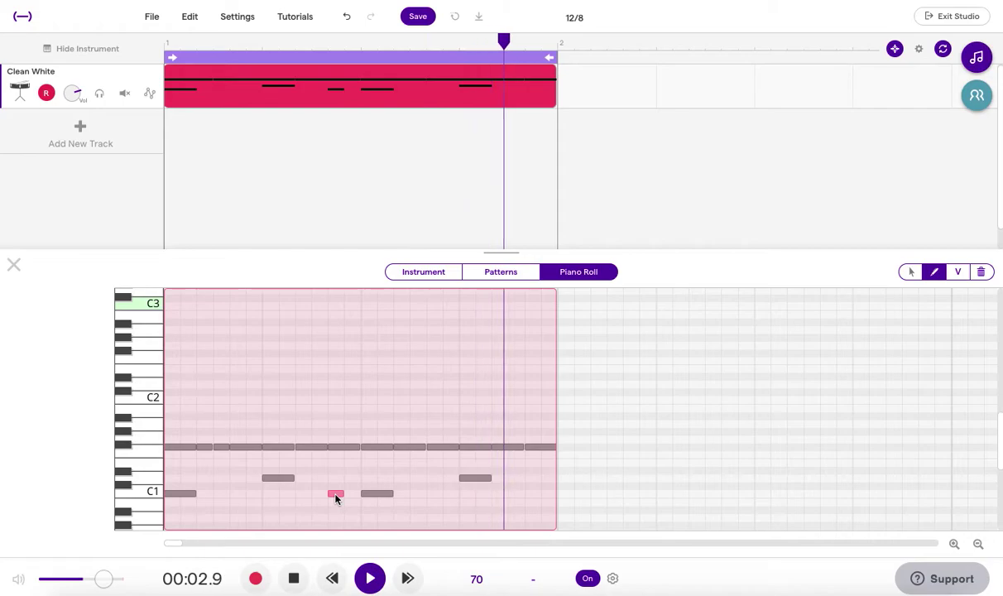
key(space)
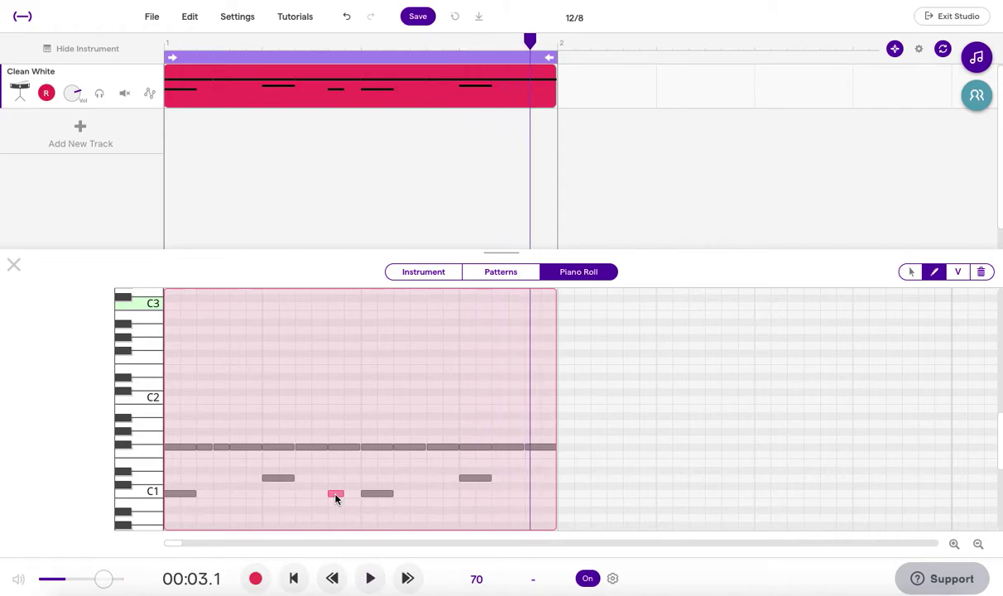
key(space)
- Toggle the velocity view, stop playback and close the piano roll editor
click(959, 273)
key(space)
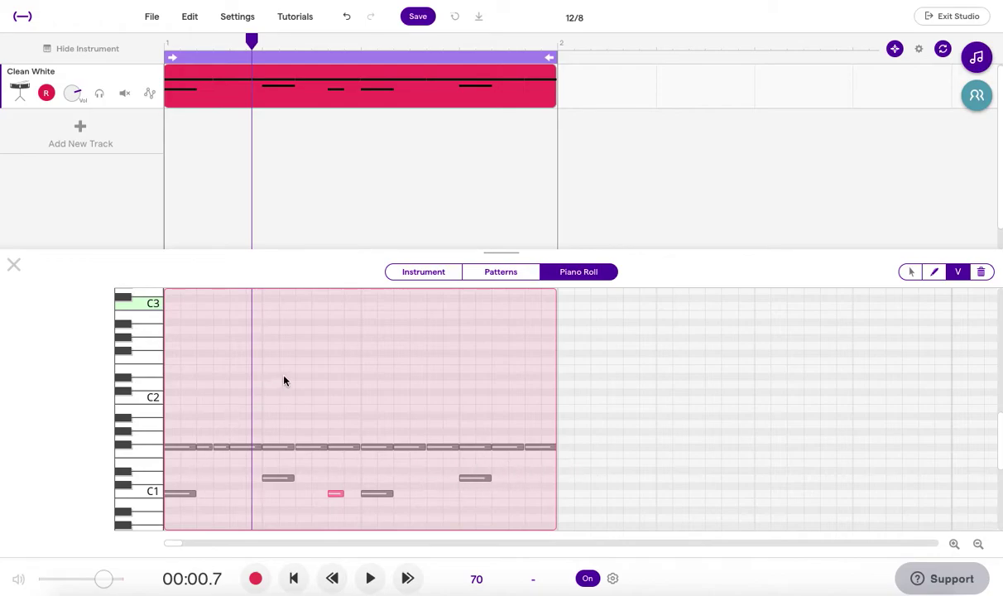
click(14, 266)
- Delete the drum clip and turn off looping
mouse_move(403, 98)
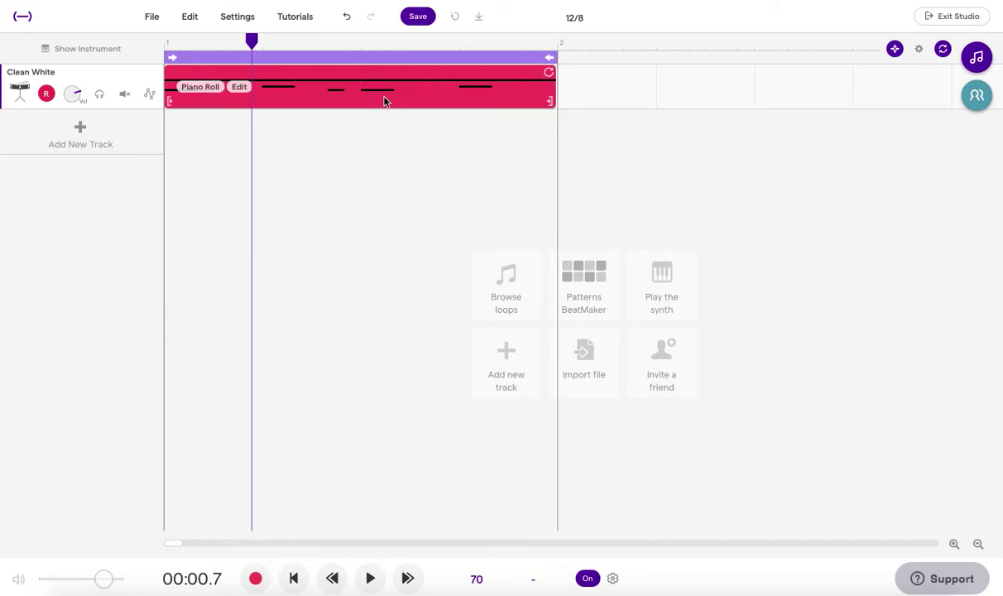
key(Delete)
click(399, 65)
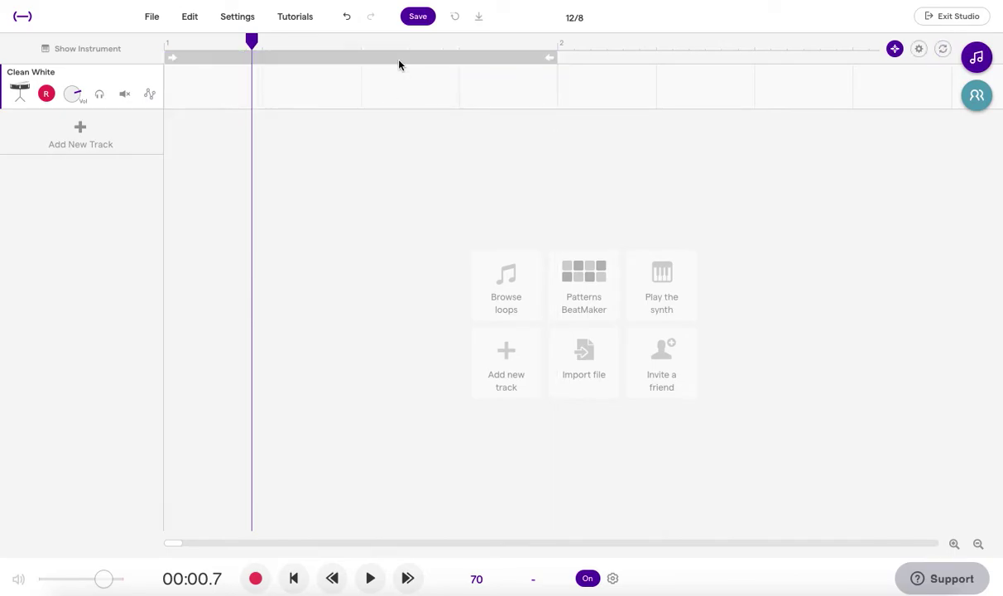
key(space)
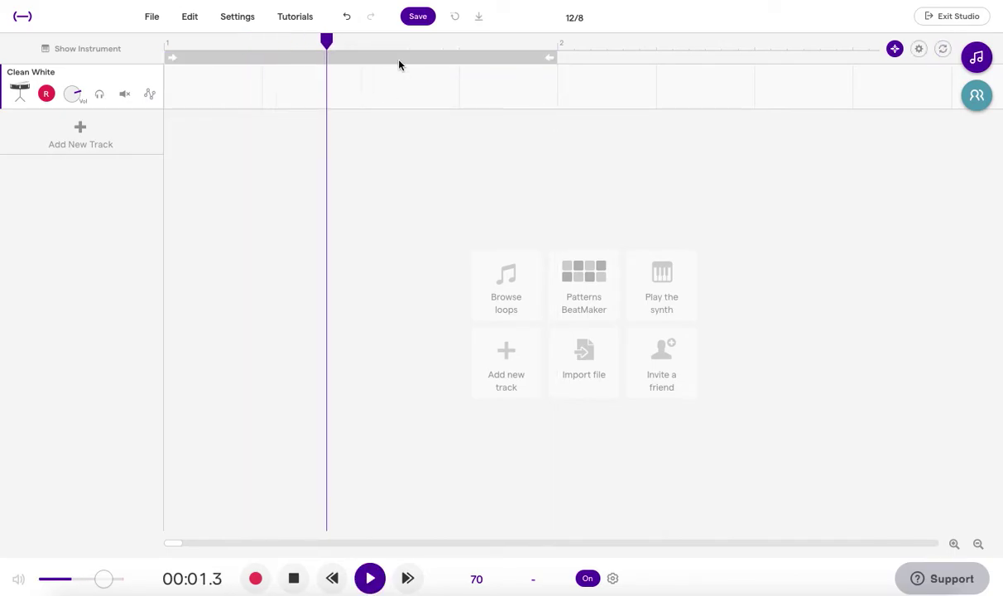
key(space)
- Show the Clean White kit's pads and practise drum hits along with playback
click(21, 91)
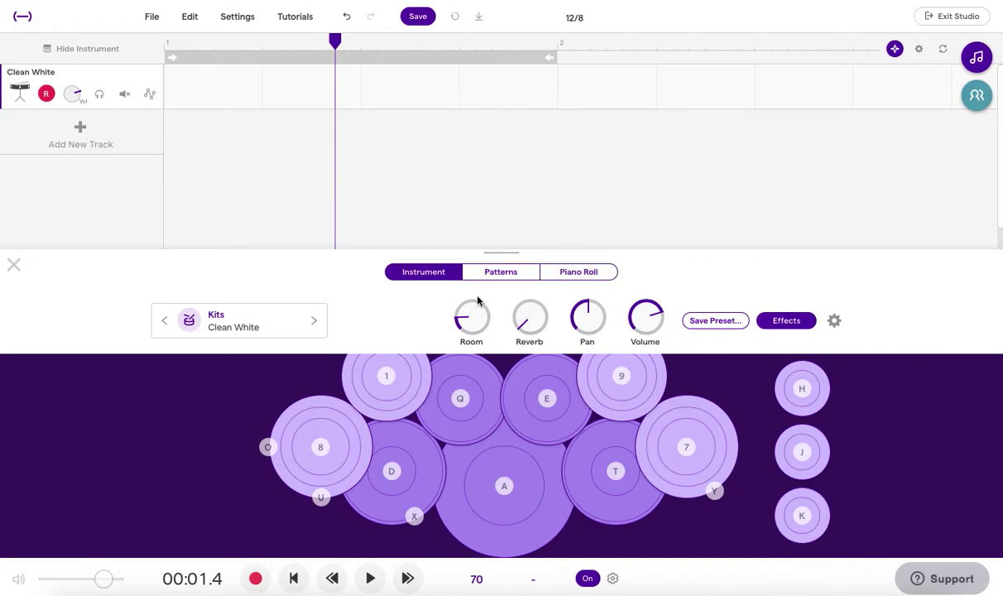
key(space)
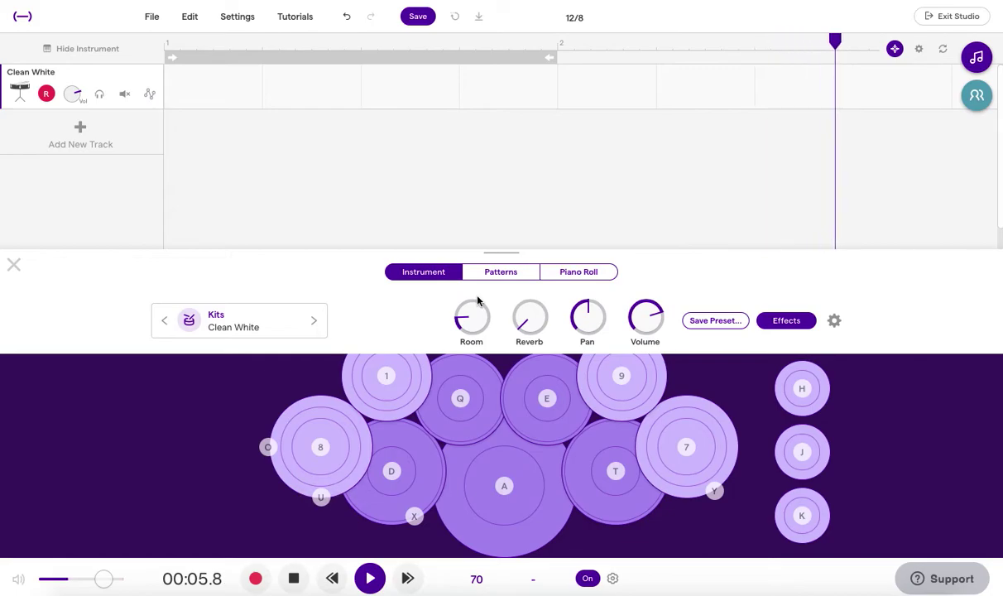
key(8)
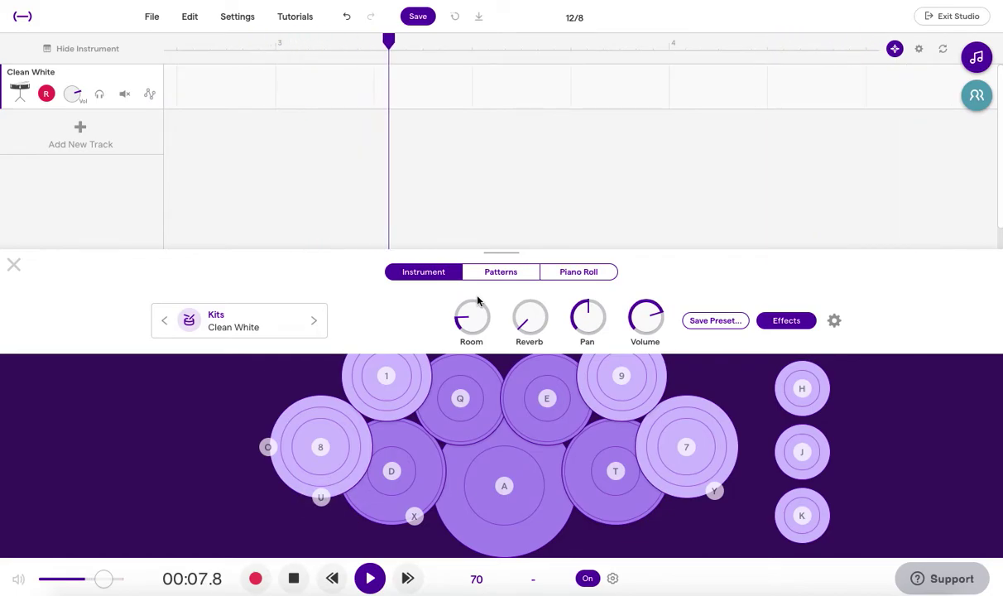
key(8)
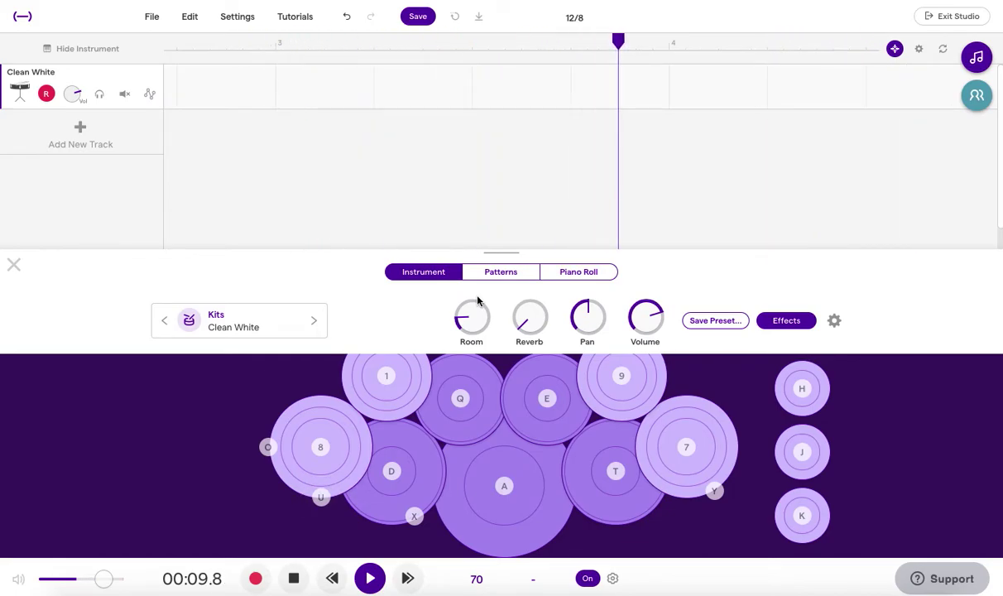
key(8)
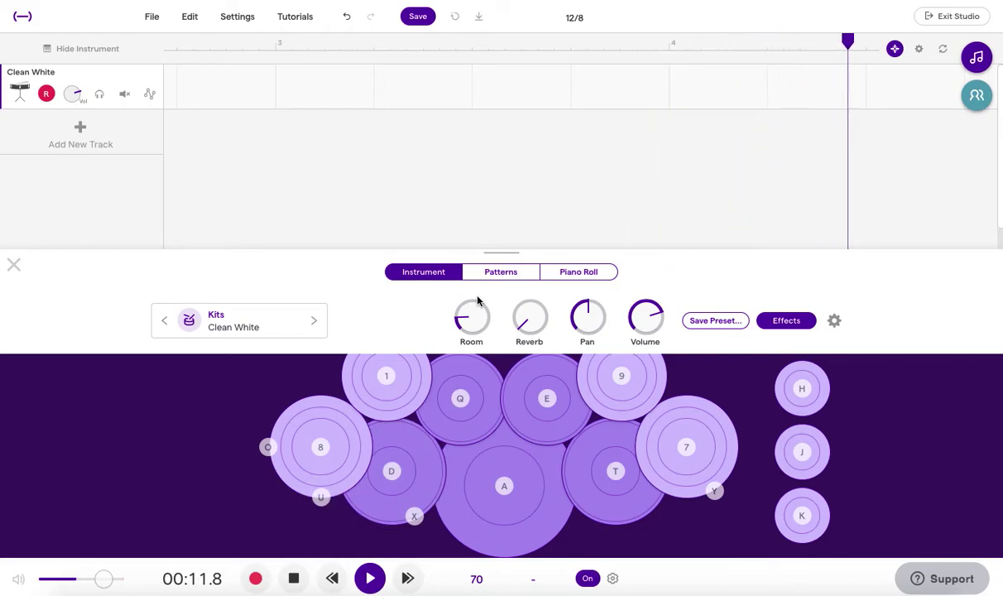
key(8)
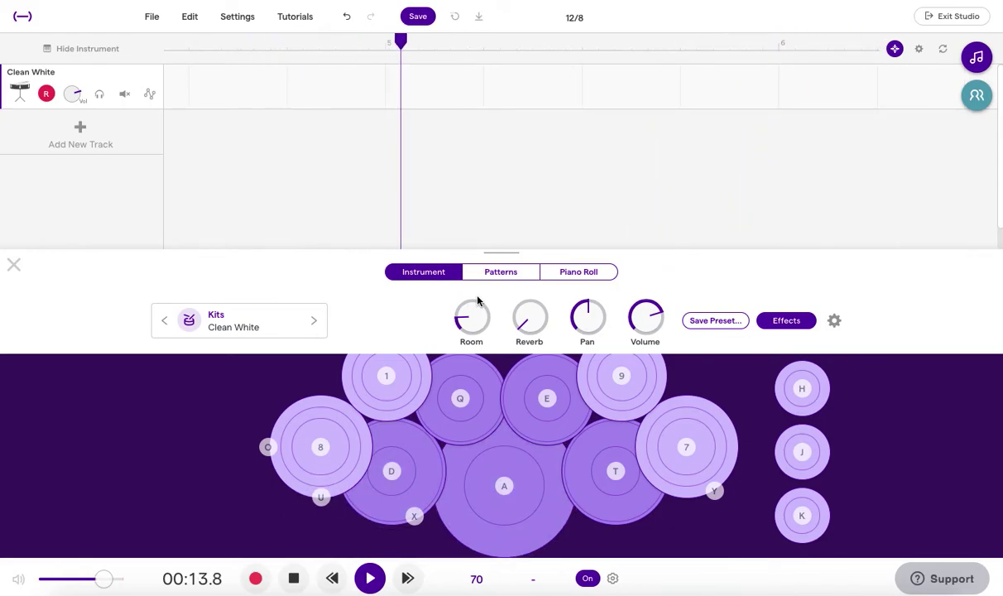
key(8)
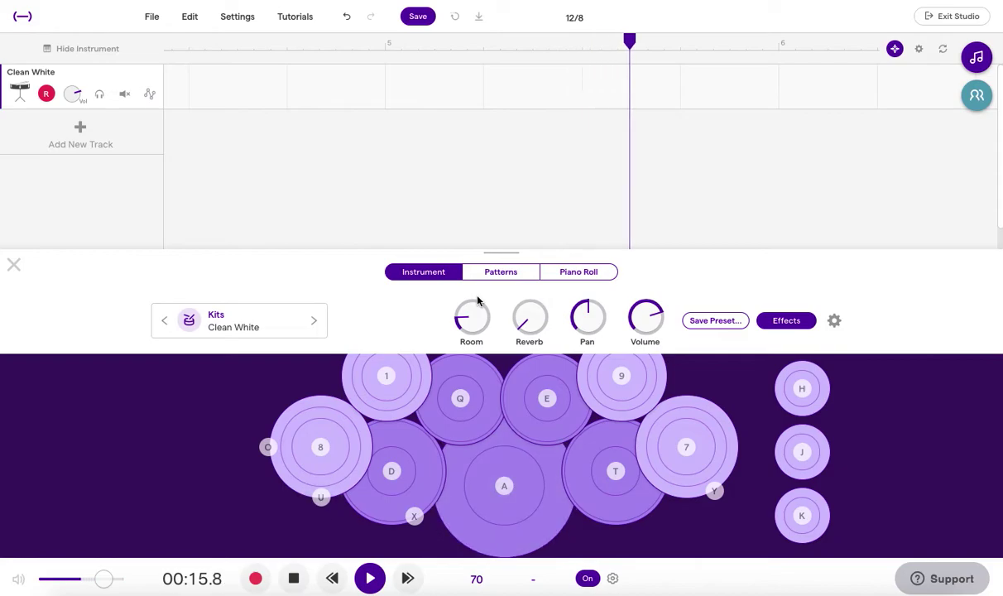
key(a)
key(y)
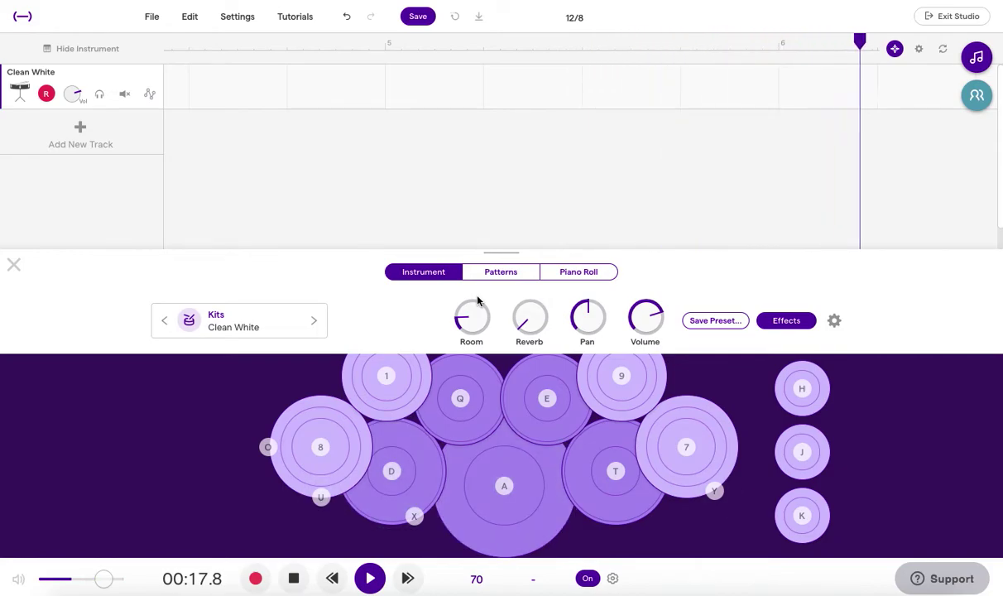
key(a)
key(y)
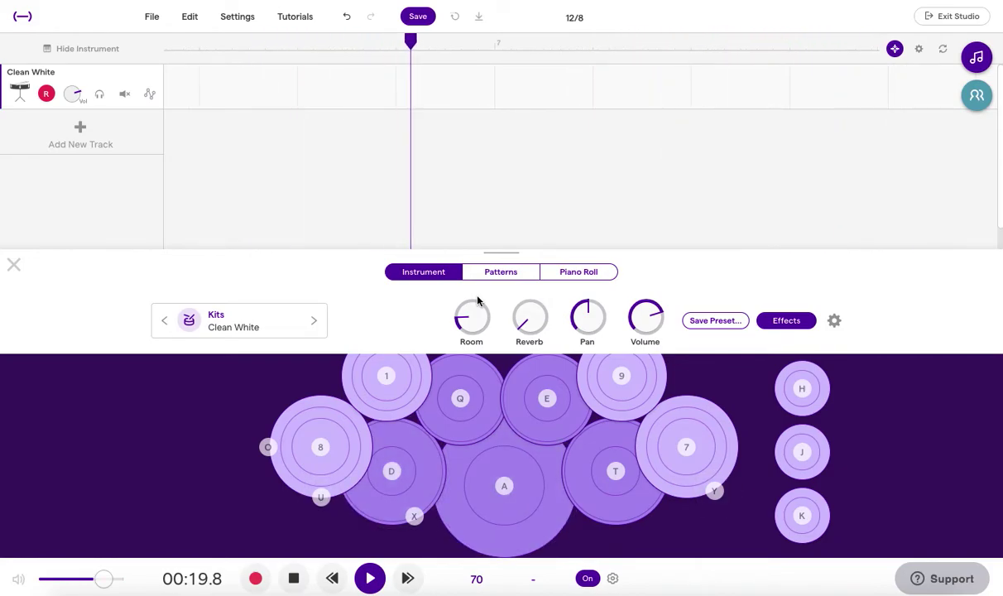
key(y)
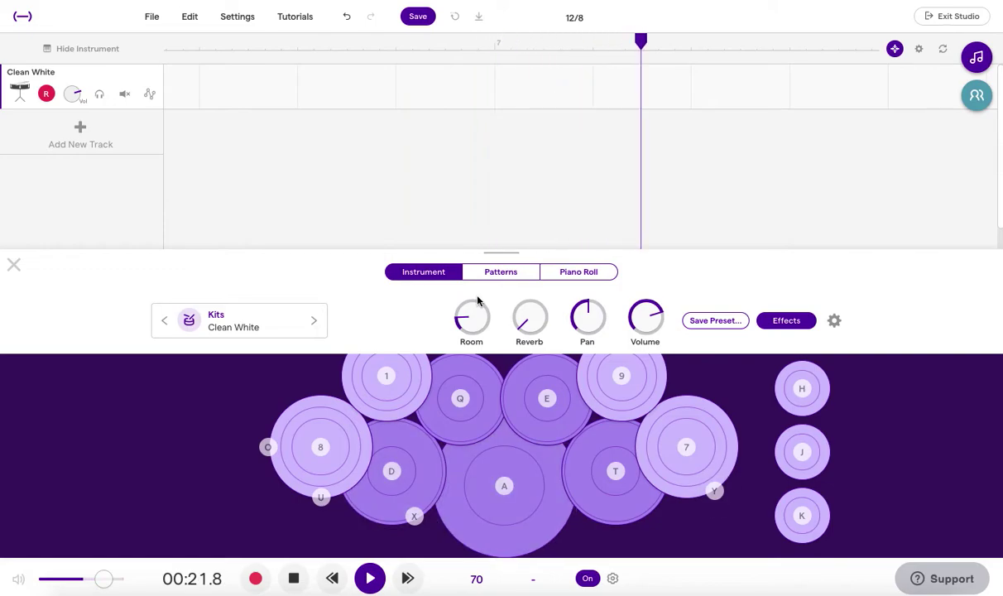
key(space)
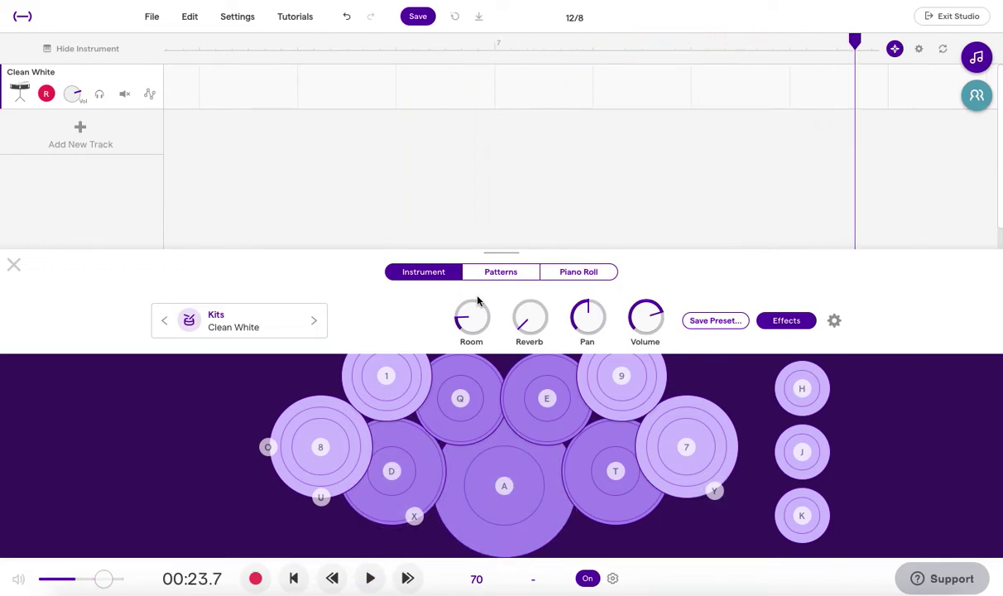
- Record a roughly five-bar live drum part from the start using the keyboard pads
click(293, 578)
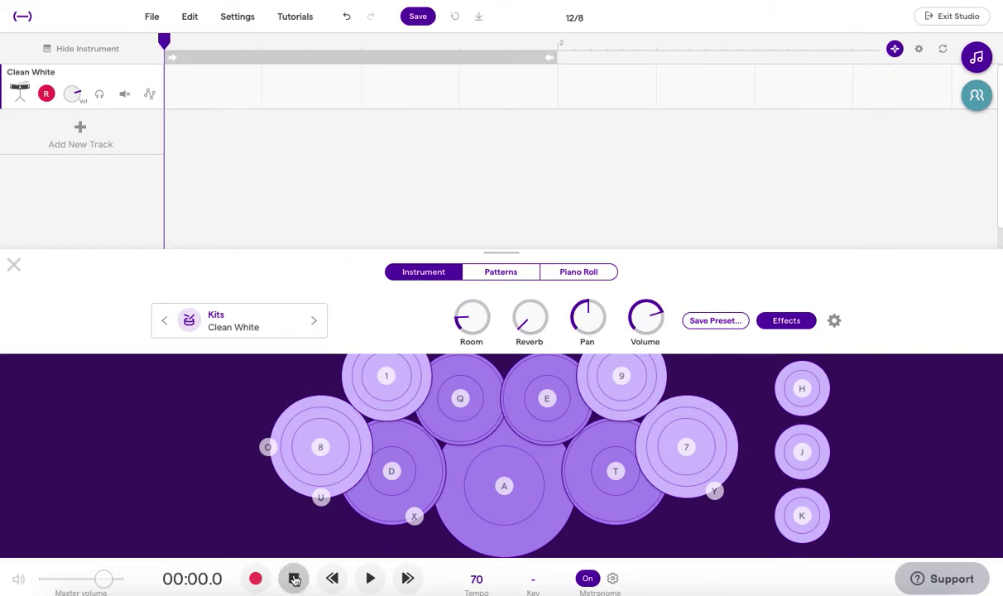
key(r)
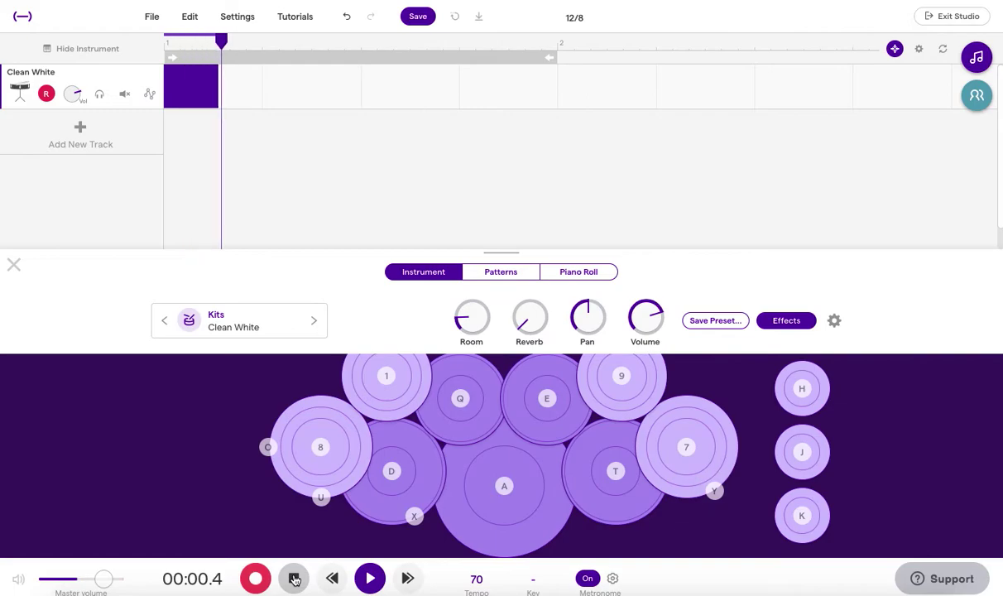
key(a)
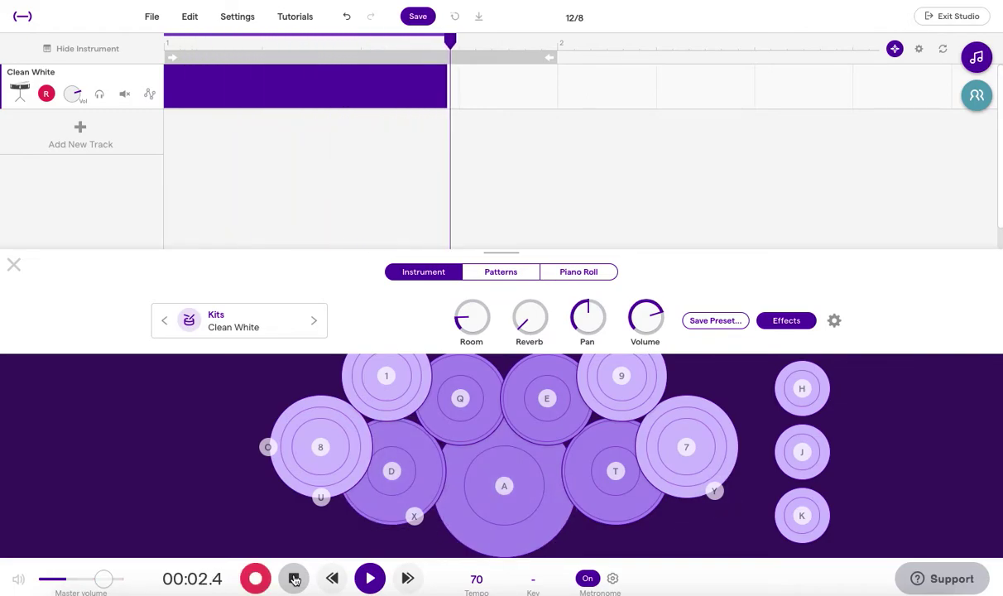
key(a)
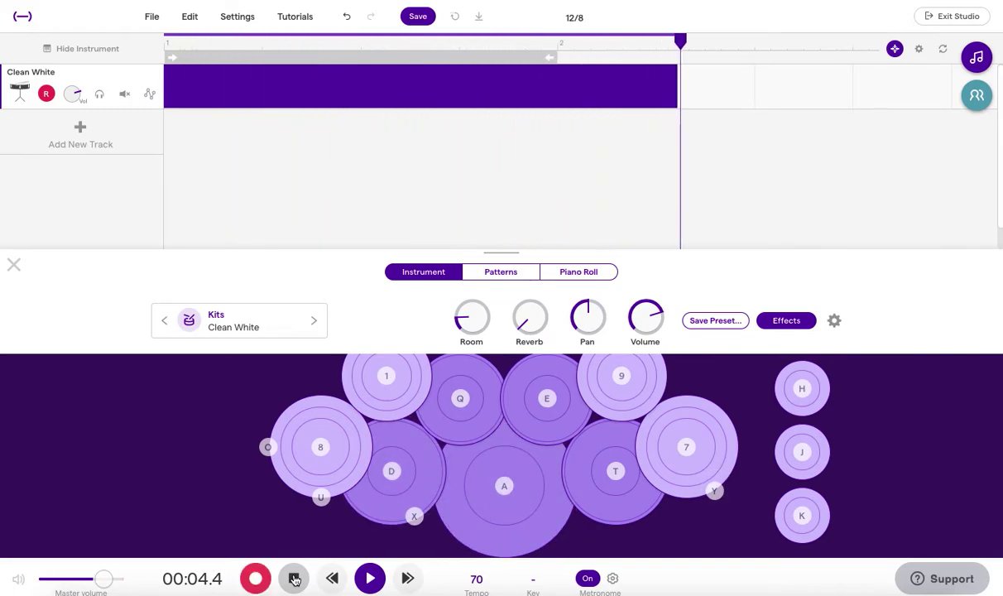
key(d)
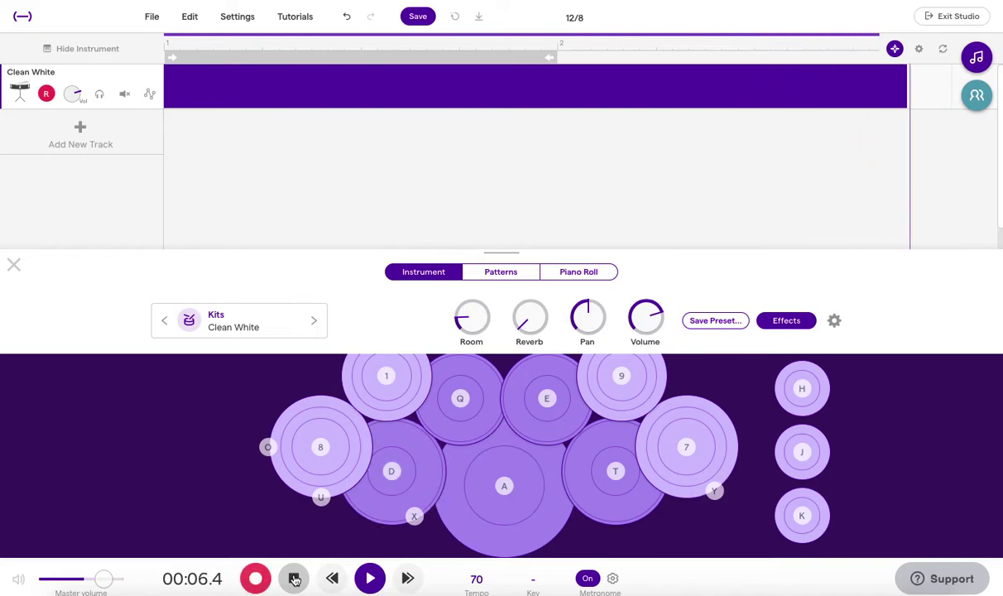
key(7)
key(d)
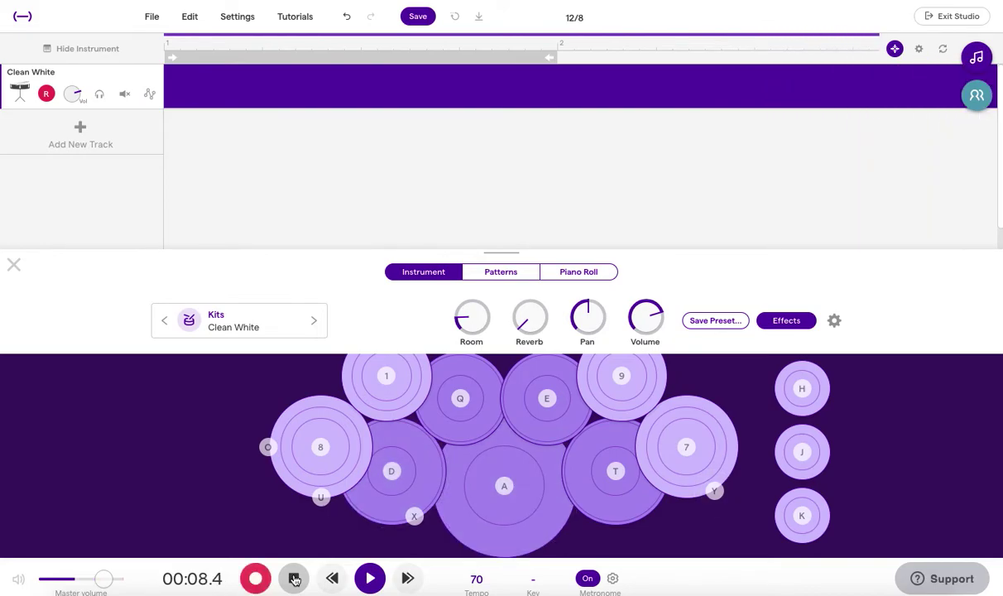
key(a)
key(7)
key(a)
key(7)
click(294, 579)
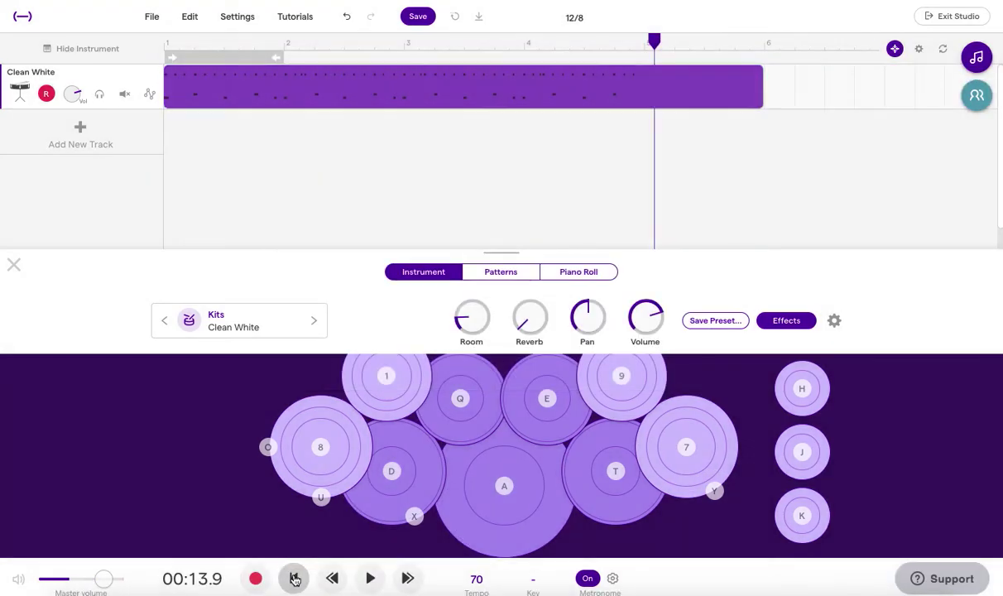
- Quantize the recorded drum clip to 1/16 triplets
click(251, 97)
click(239, 89)
mouse_move(327, 196)
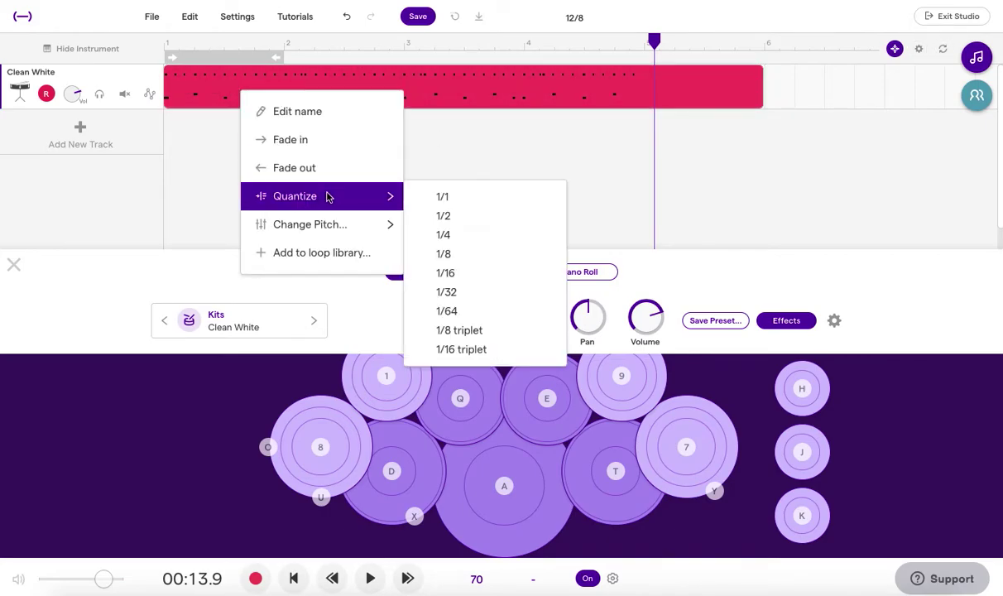
click(473, 349)
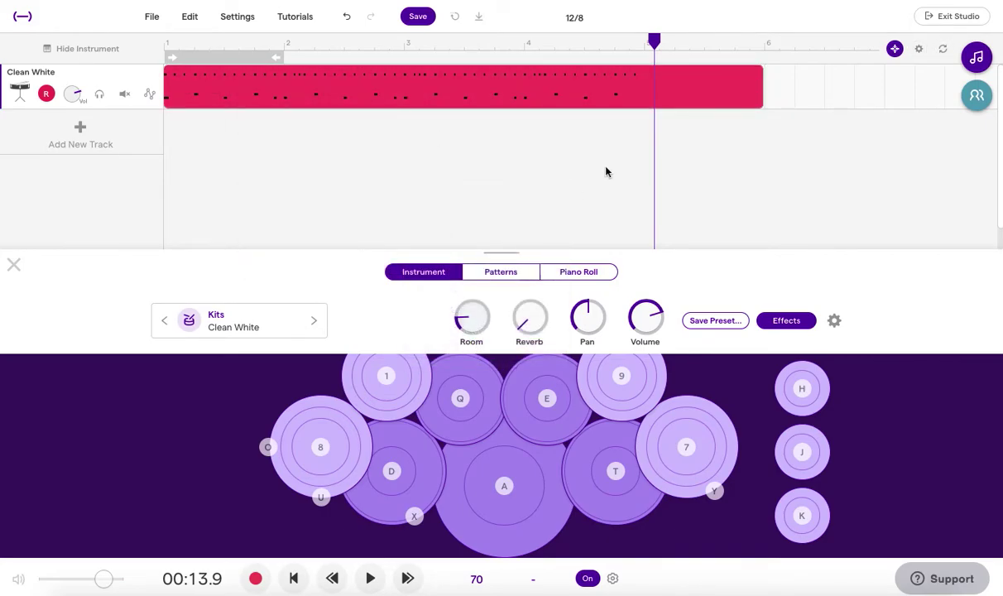
- Trim the drum clip to end at bar 5 and play it back from the start
drag(759, 87, 634, 98)
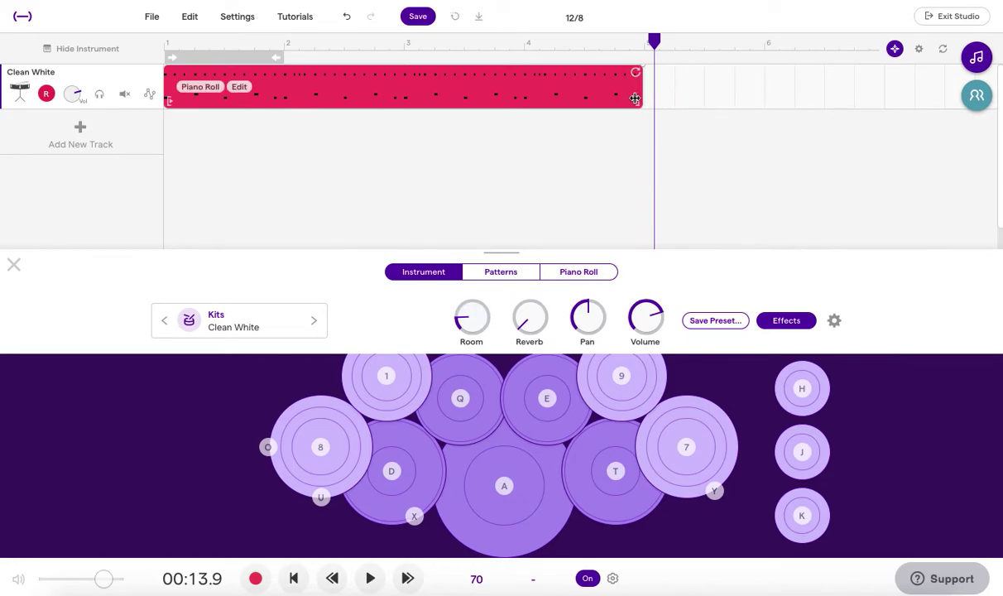
click(298, 584)
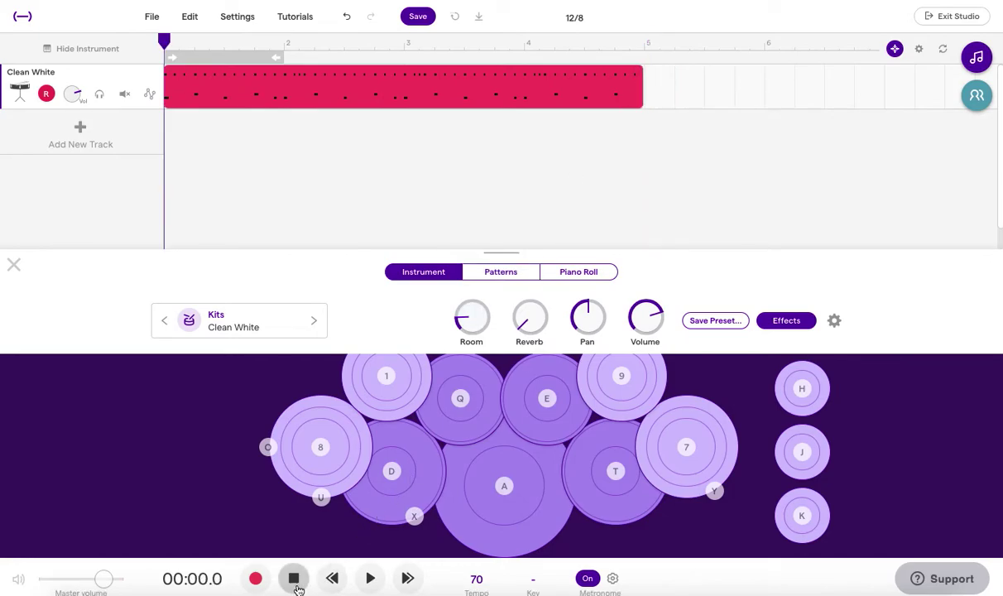
key(space)
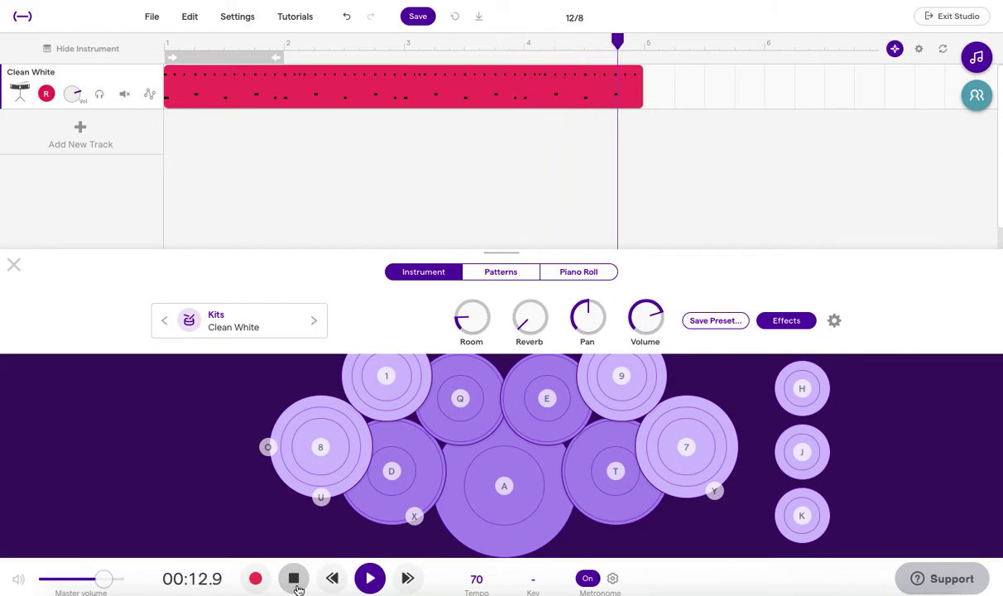
click(296, 585)
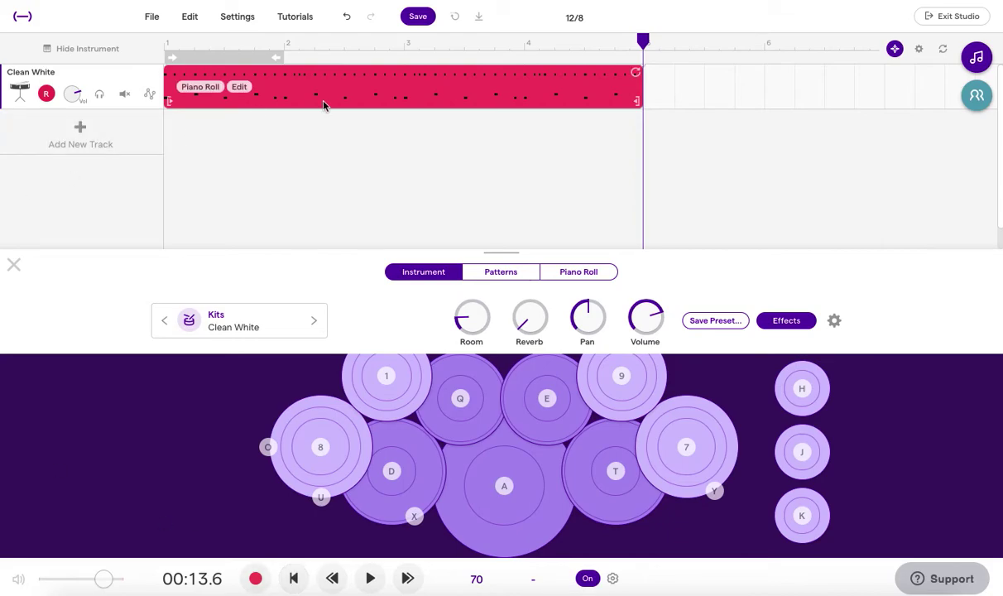
- Add a Guitar & bass track using the Bass - Acoustic Upright Bass preset
click(76, 138)
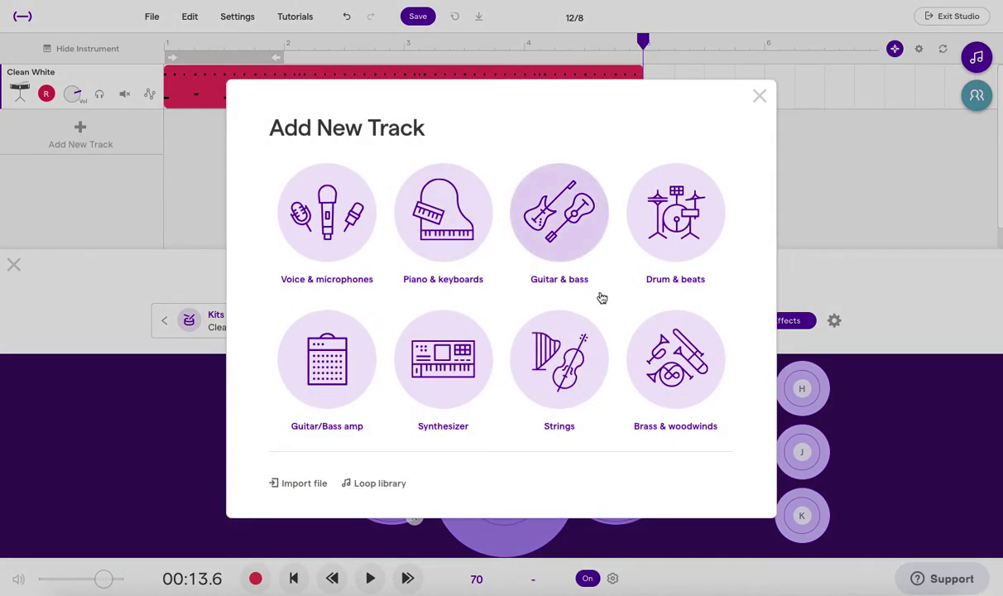
click(555, 215)
click(297, 339)
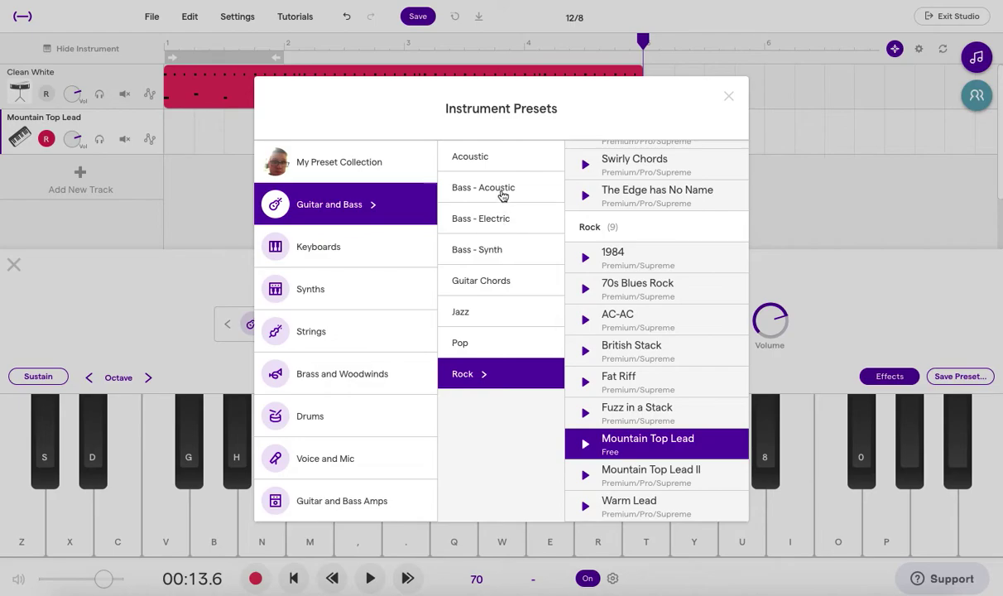
click(502, 192)
click(615, 184)
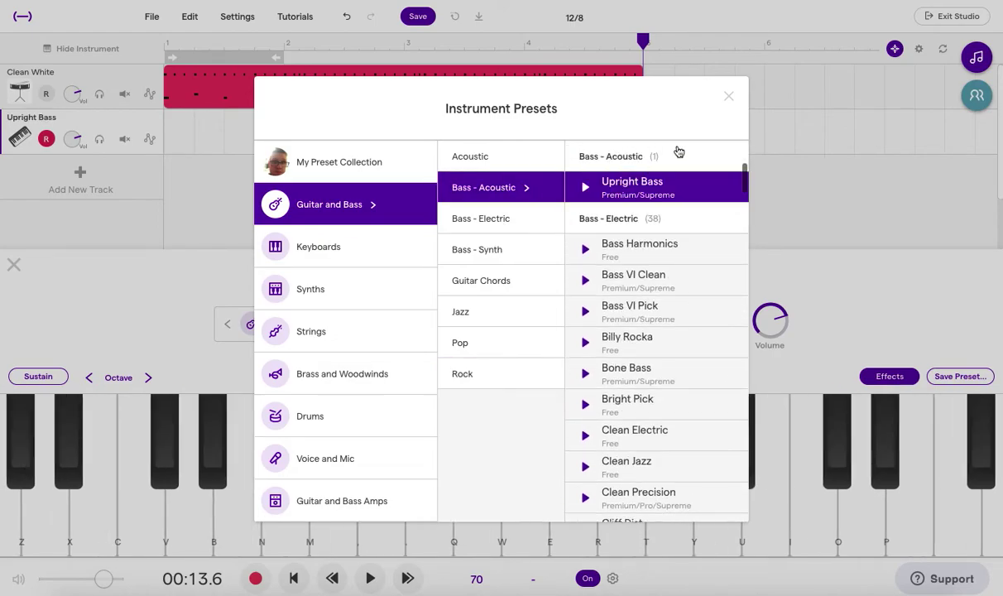
click(729, 96)
- Audition a few upright bass notes on the computer keyboard
key(j)
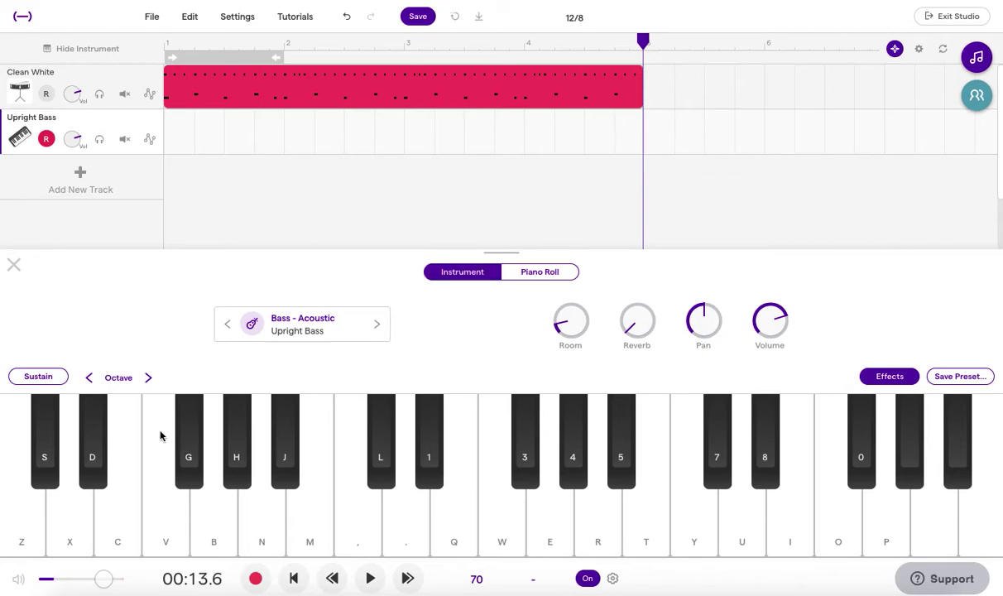
key(j)
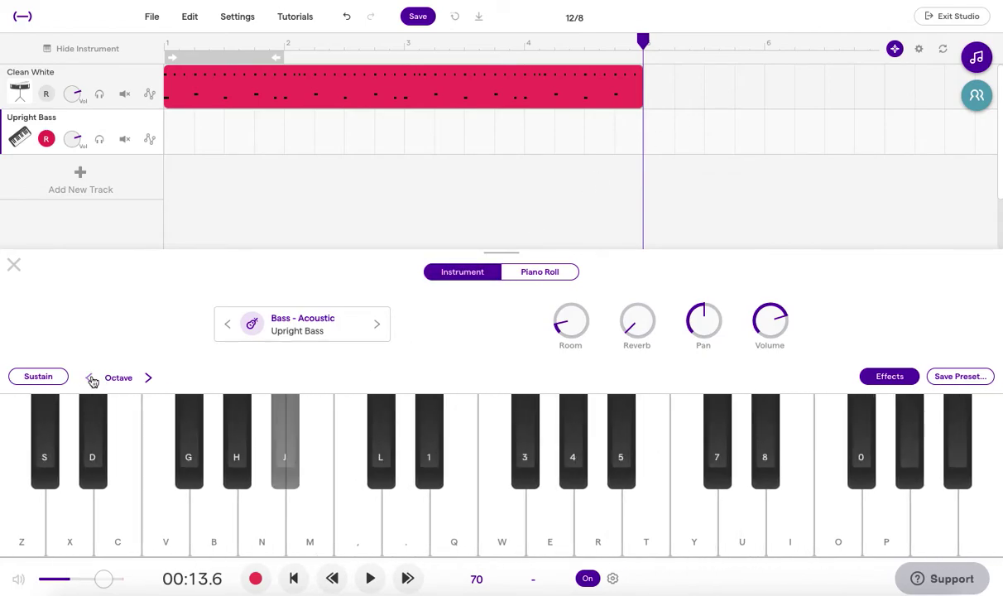
key(b)
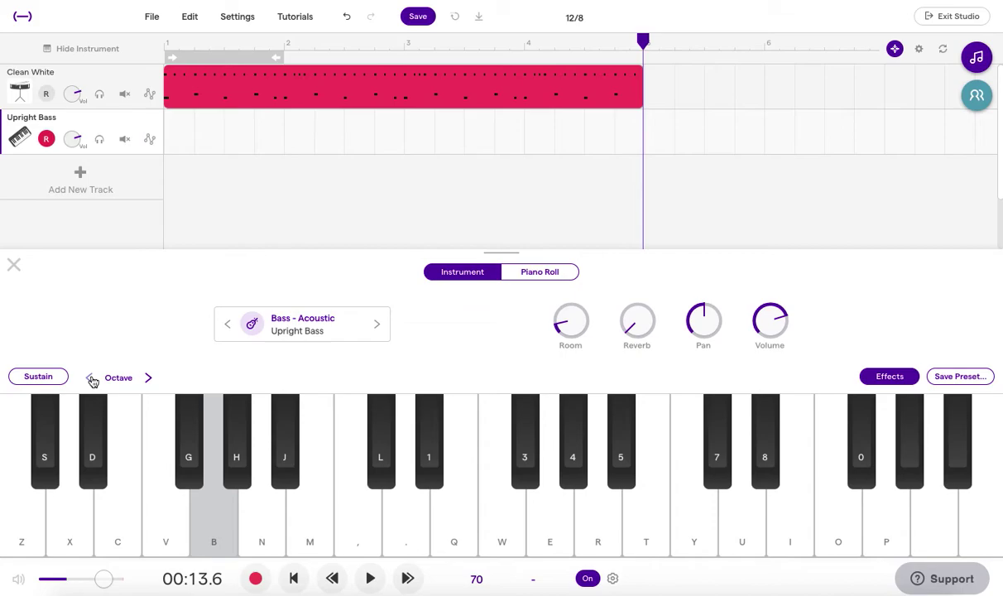
key(comma)
key(v)
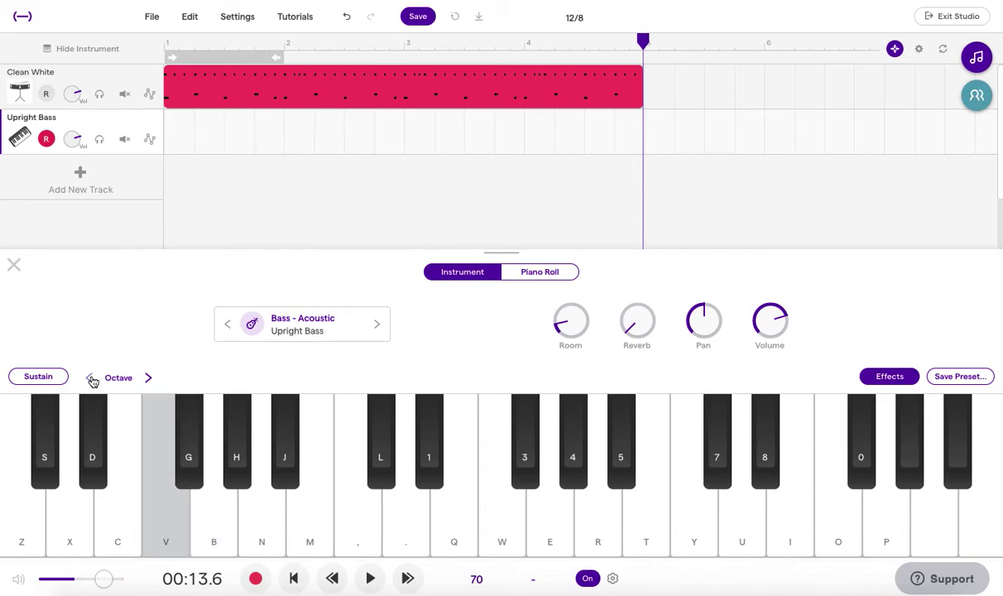
key(j)
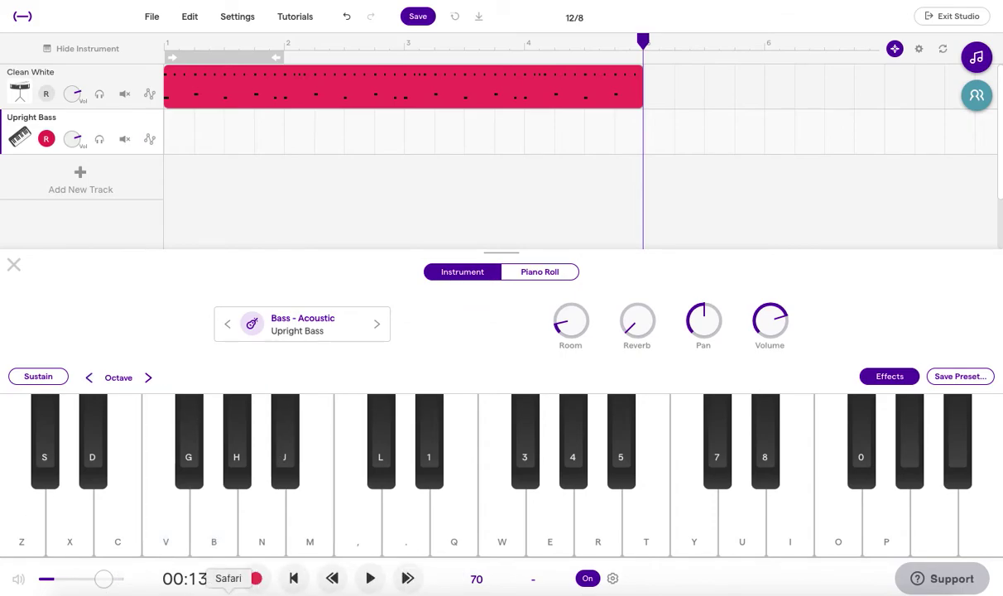
- Record a roughly five-bar upright bass line from the song start via the computer keyboard
click(294, 579)
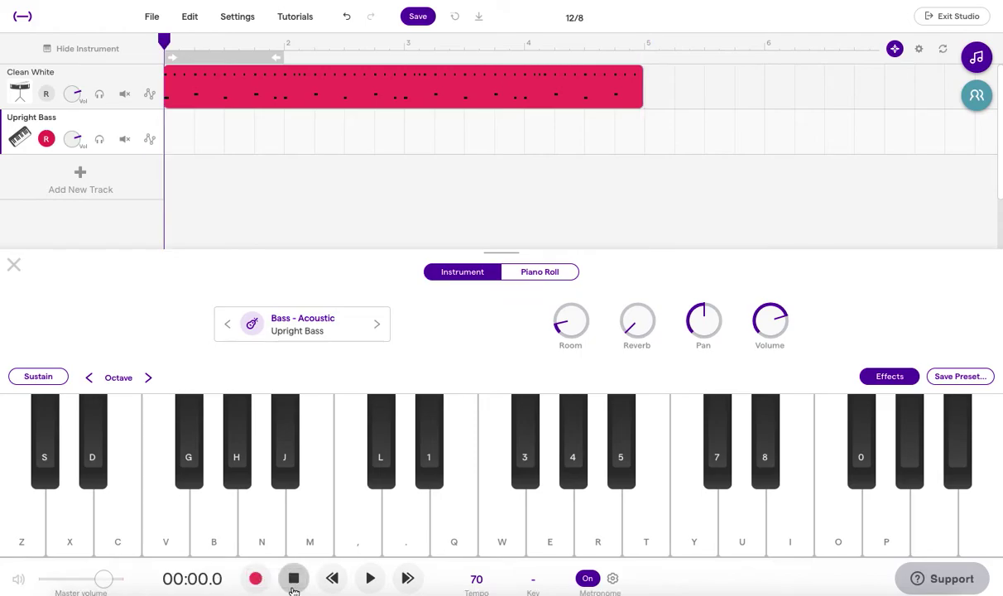
key(r)
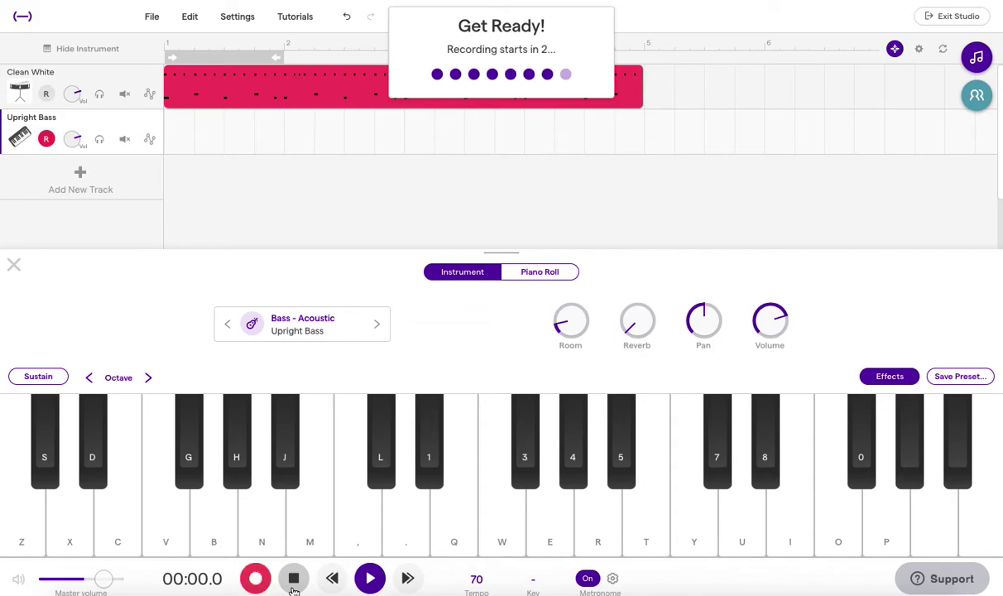
key(j)
key(j)
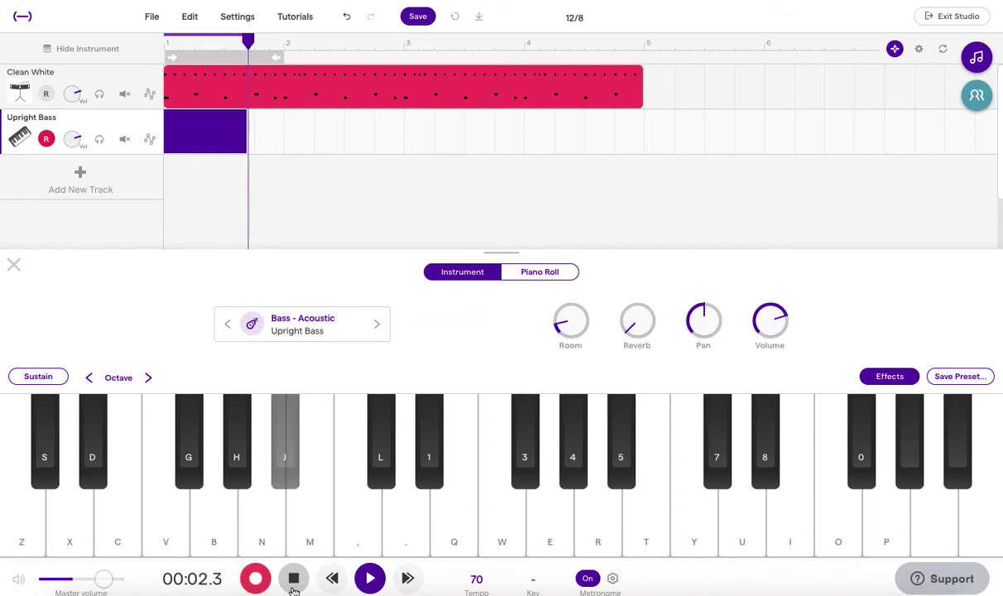
key(n)
key(b)
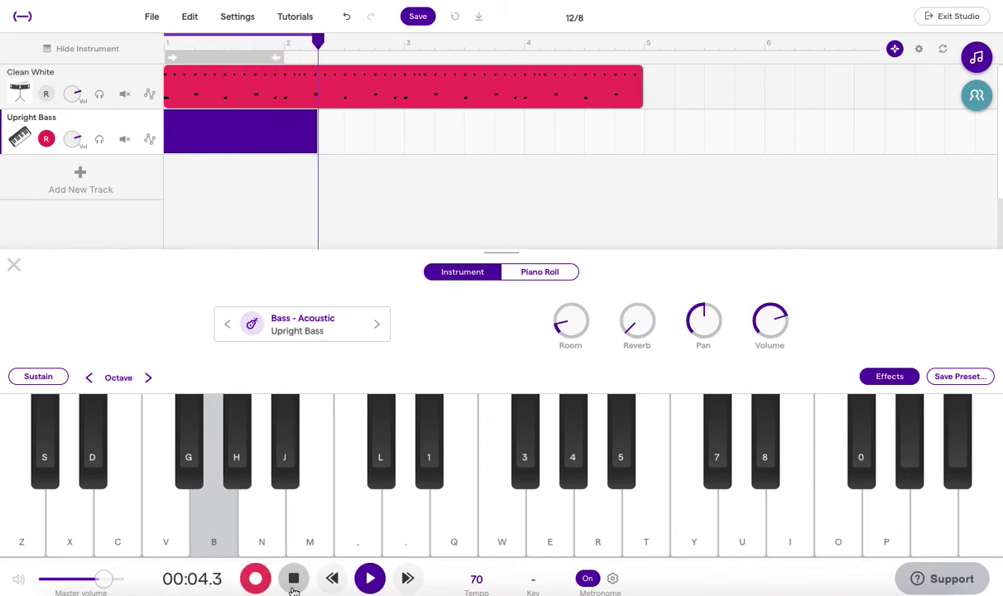
key(b)
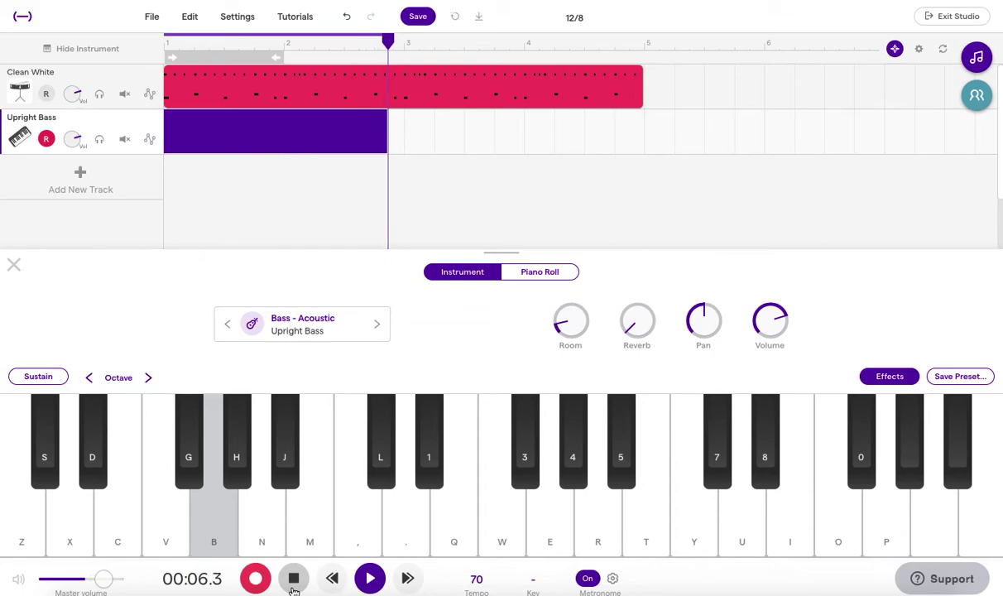
key(comma)
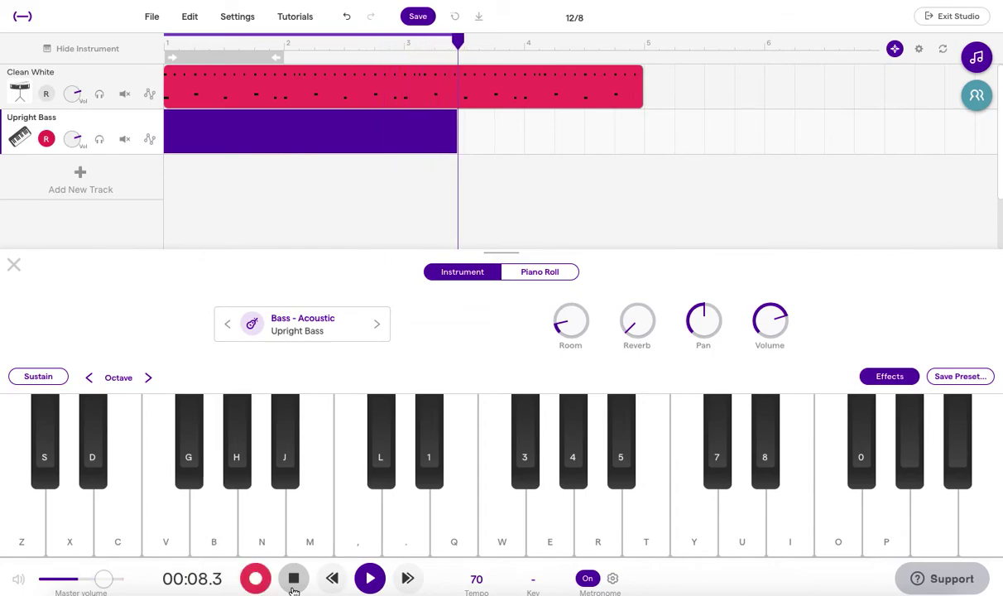
key(comma)
key(v)
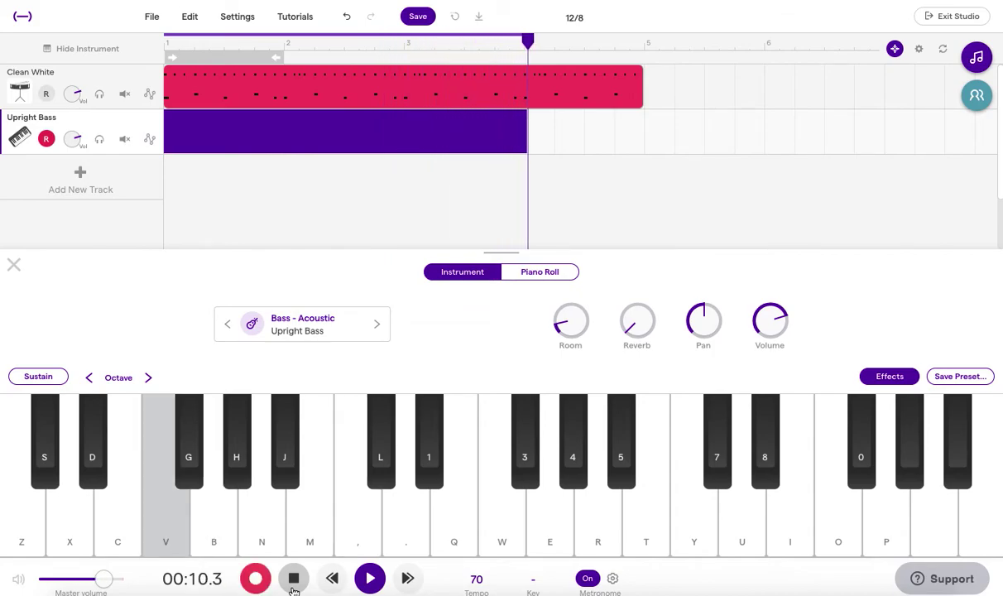
key(v)
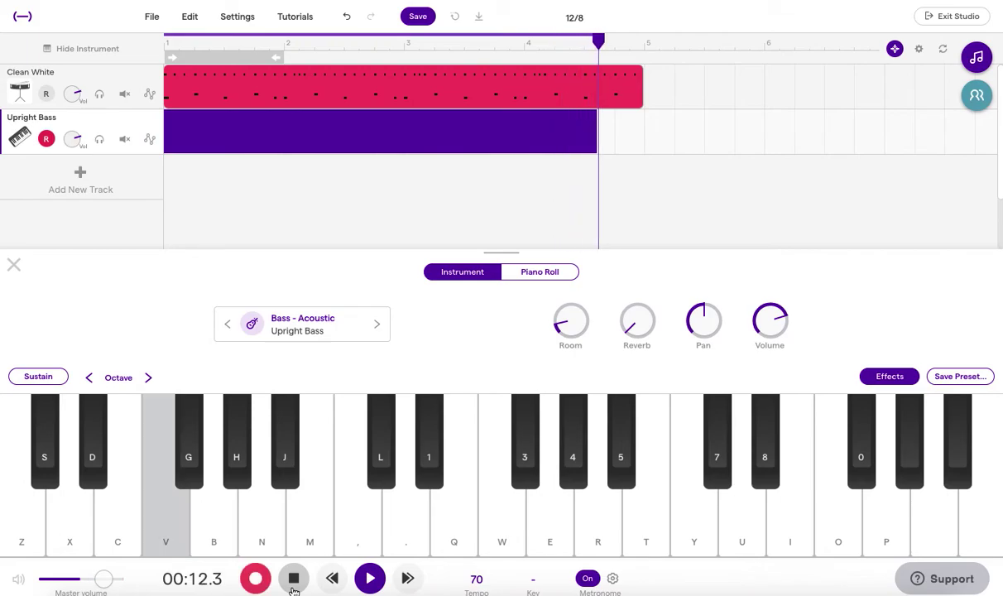
key(v)
key(b)
key(n)
click(293, 581)
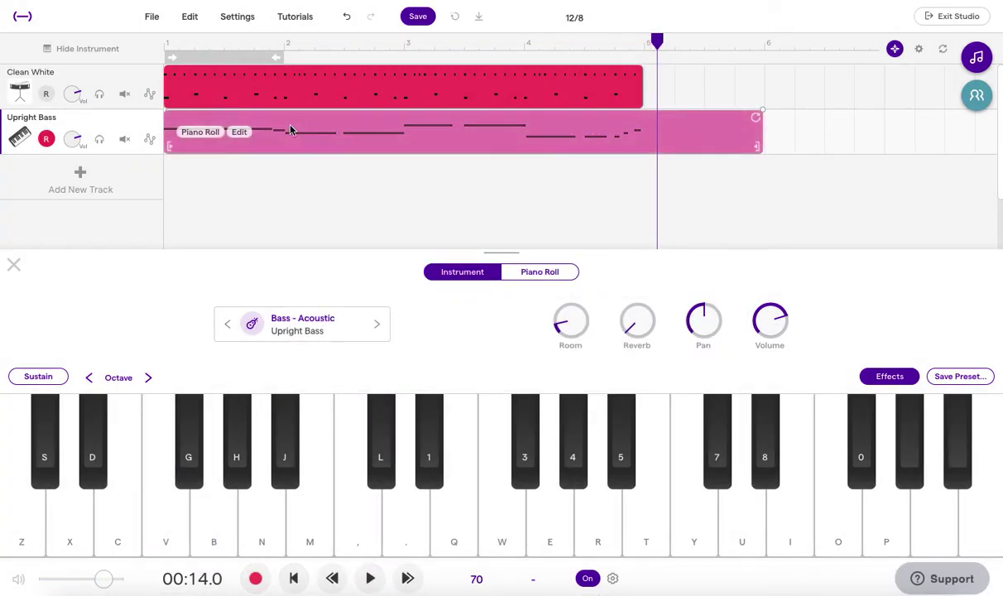
- Quantize the Upright Bass clip to 1/8 triplets and trim its end back to bar 5
right_click(247, 138)
mouse_move(314, 241)
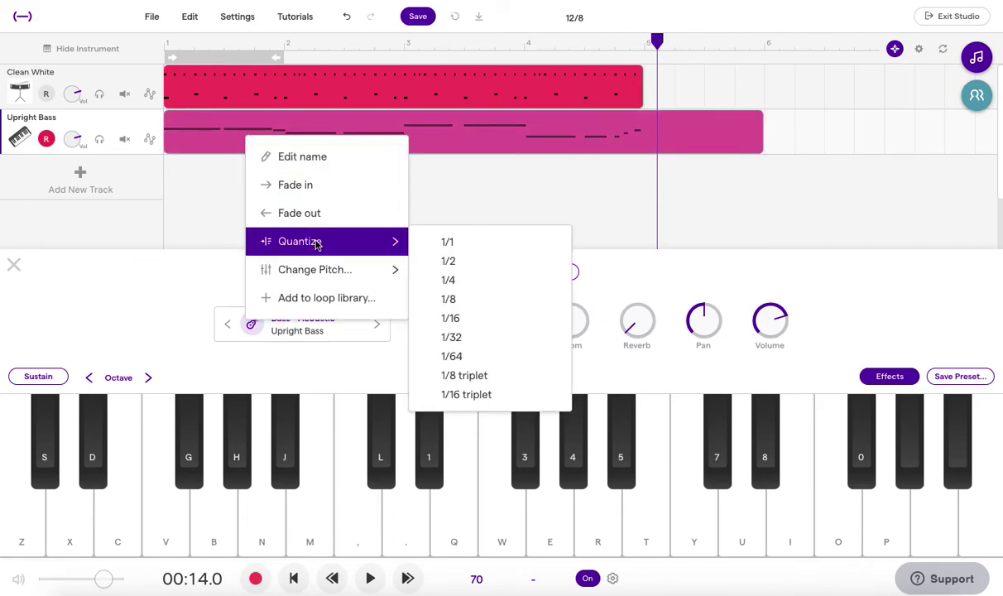
click(466, 377)
mouse_move(758, 128)
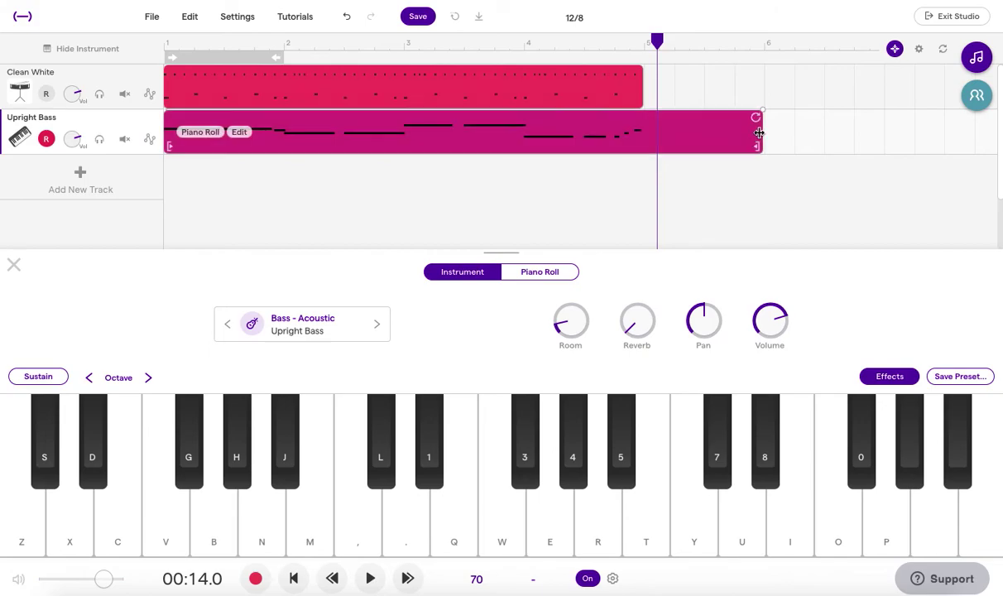
drag(759, 132, 652, 128)
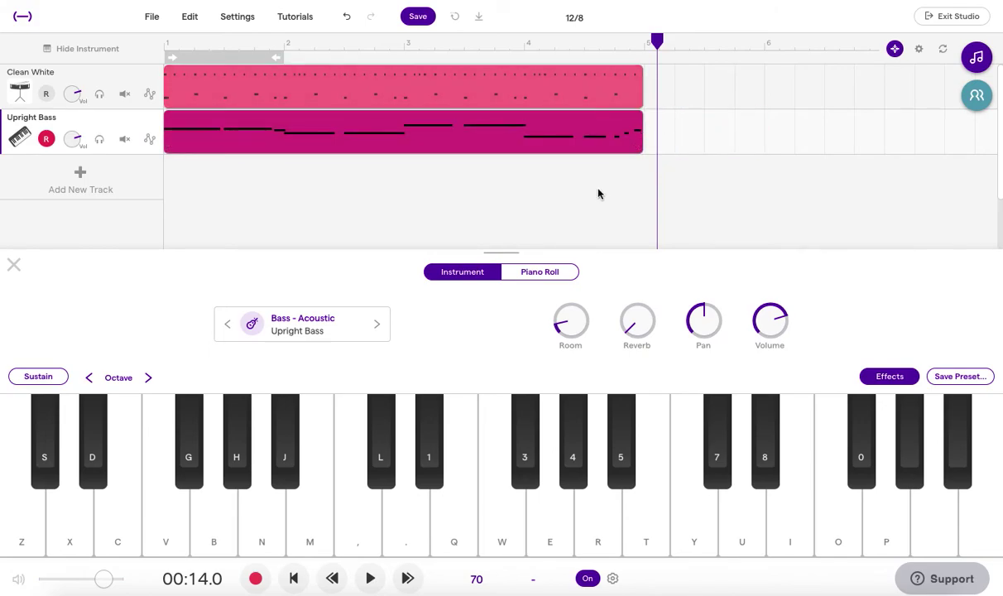
- Zoom out and loop the drum and bass clips so they repeat to about bar 17
scroll(609, 234, down, 5)
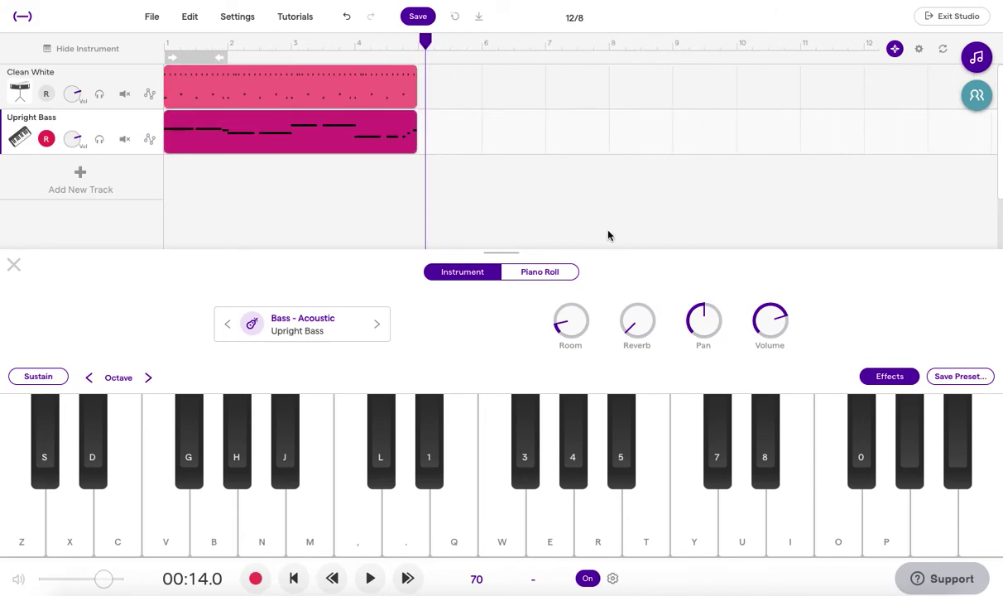
scroll(291, 51, down, 3)
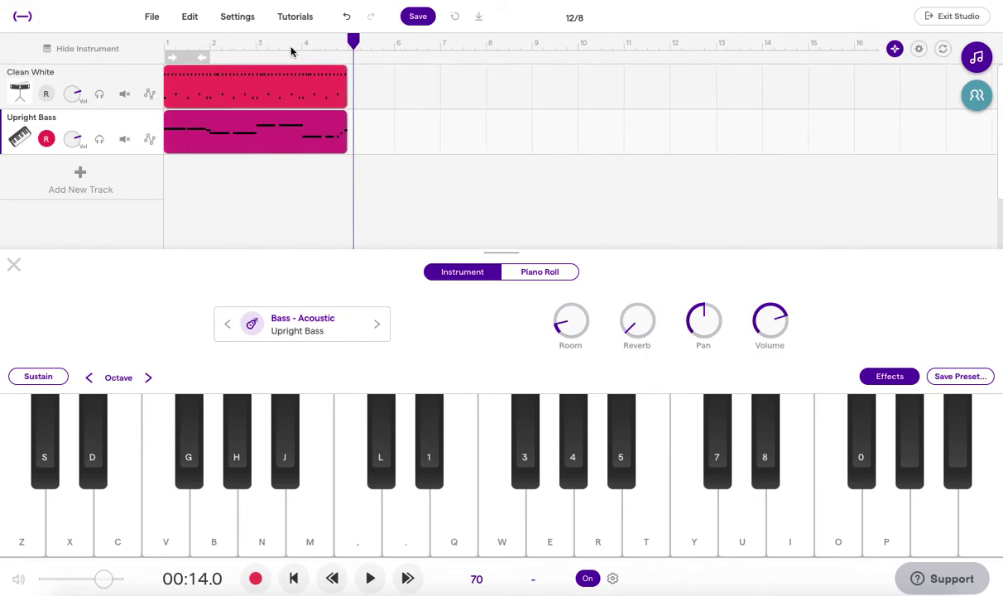
drag(343, 73, 904, 123)
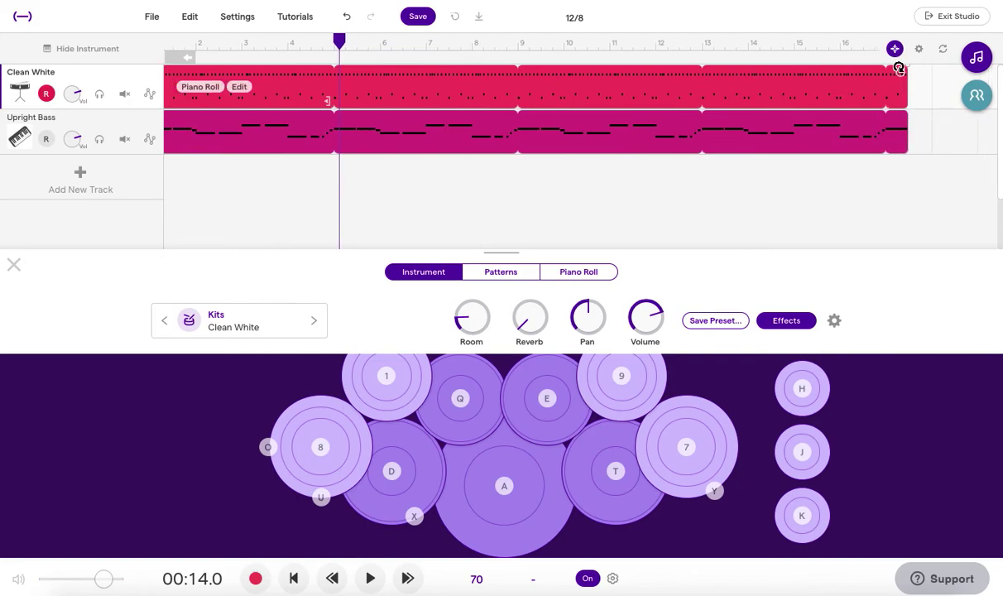
drag(899, 69, 879, 70)
- Add a Piano & keyboards track set to the Grand Piano preset
click(92, 176)
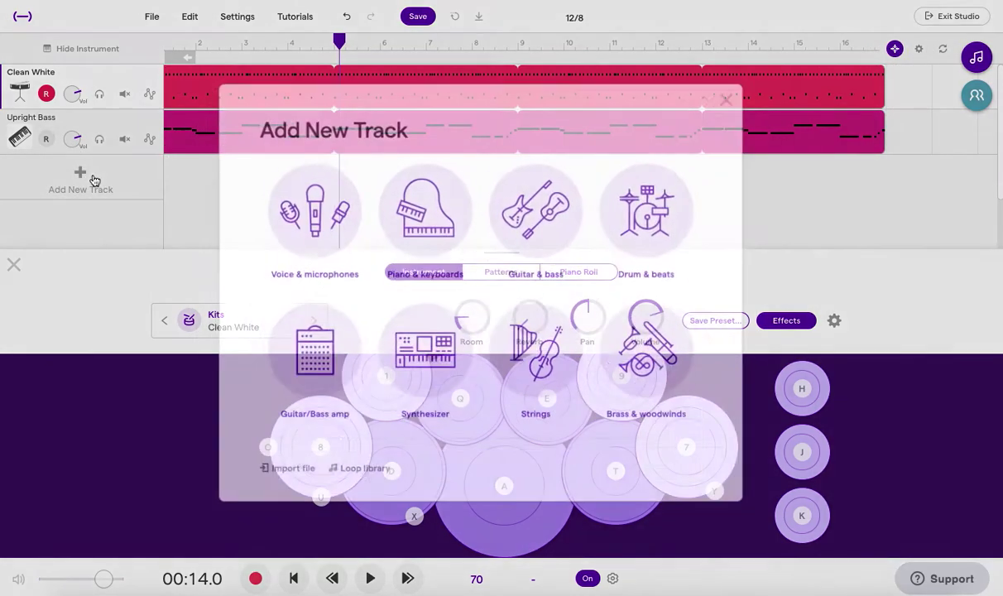
click(431, 217)
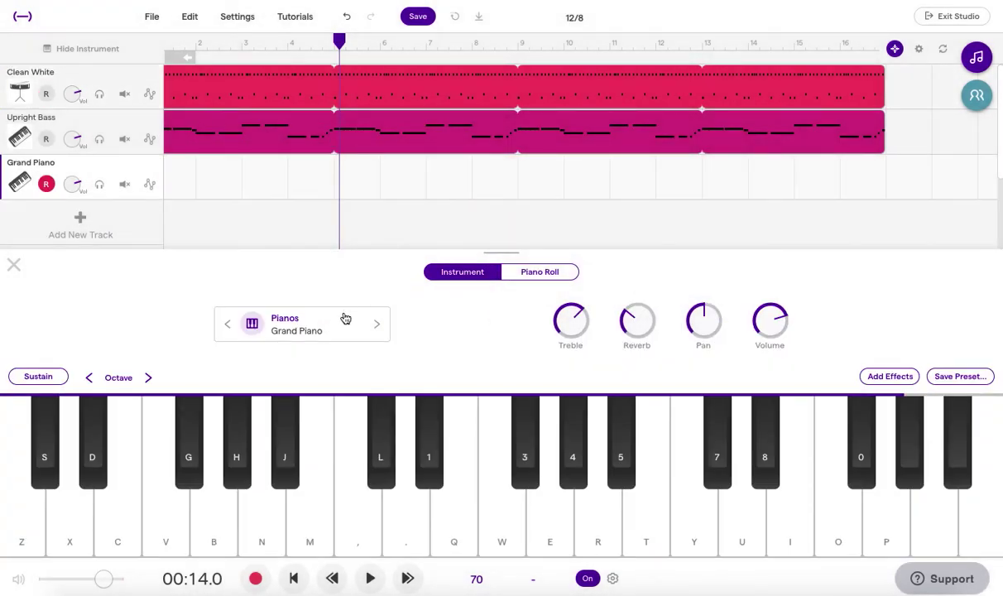
click(303, 341)
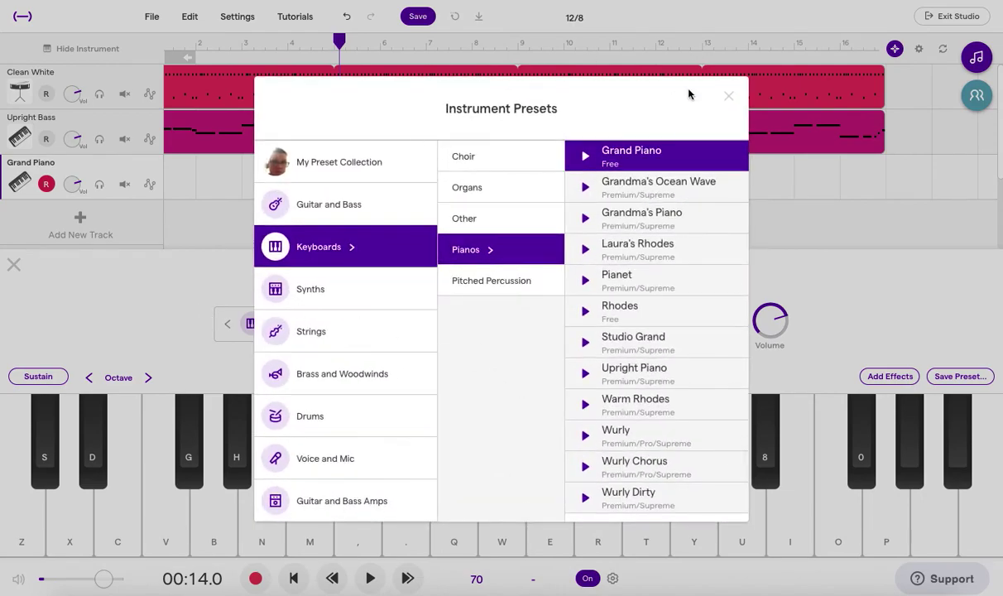
click(730, 98)
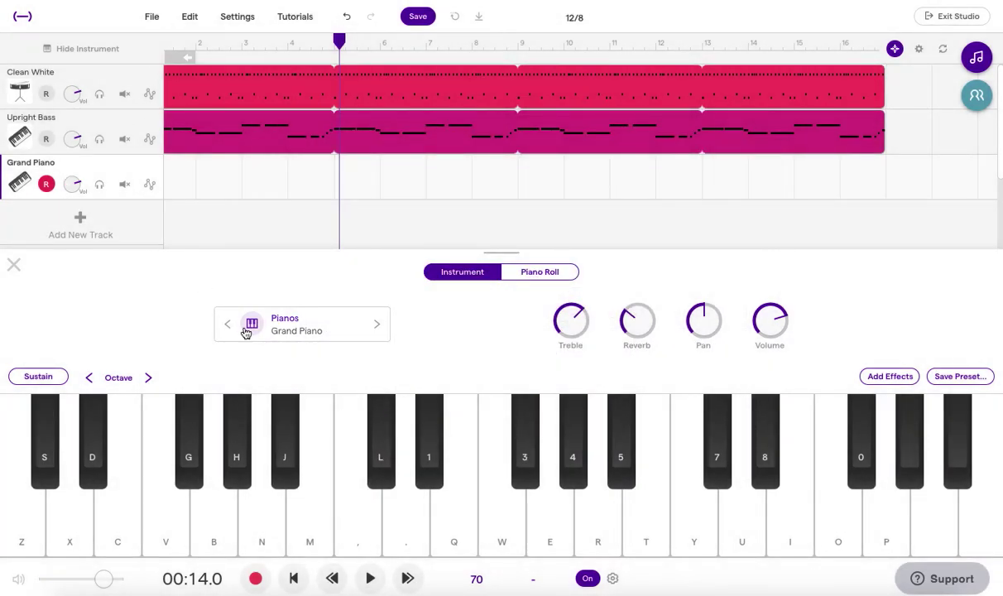
- Start recording on the Grand Piano track from the song's start and play the opening chords
click(293, 584)
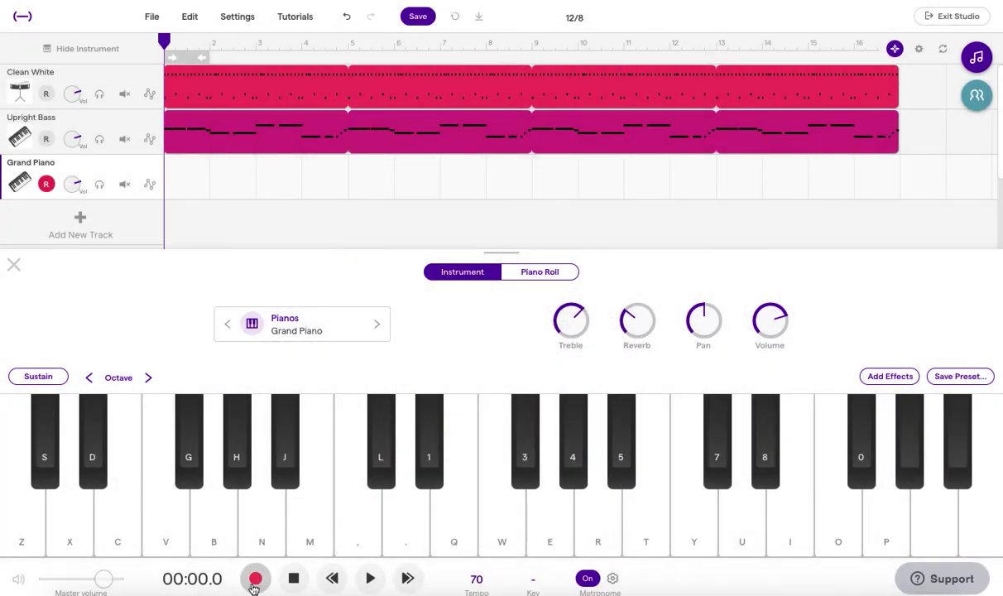
click(255, 582)
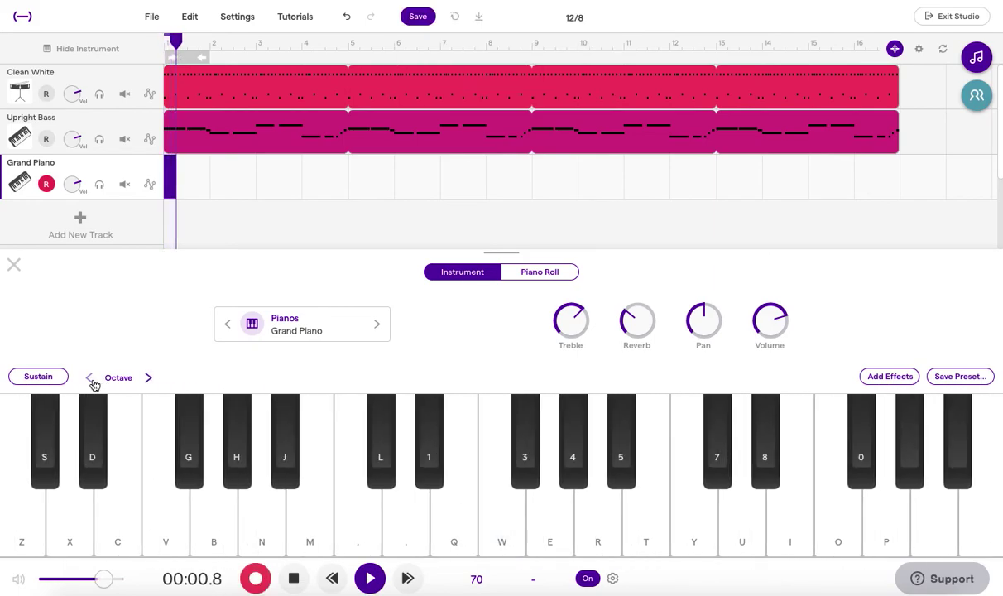
key(j)
key(period)
key(w)
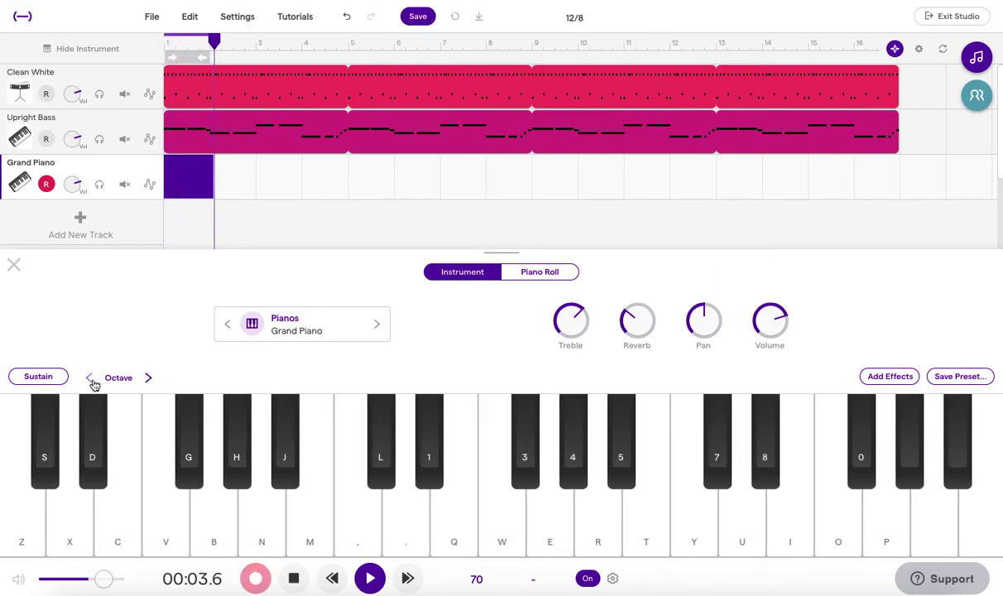
key(j)
key(period)
key(w)
key(e)
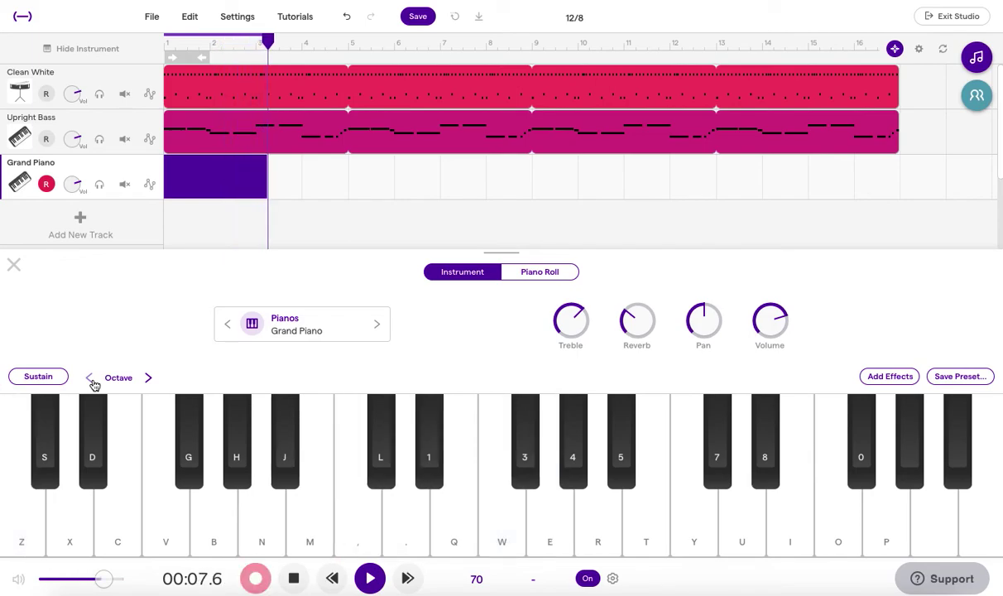
key(z)
key(comma)
key(1)
key(e)
key(z)
key(comma)
key(1)
key(e)
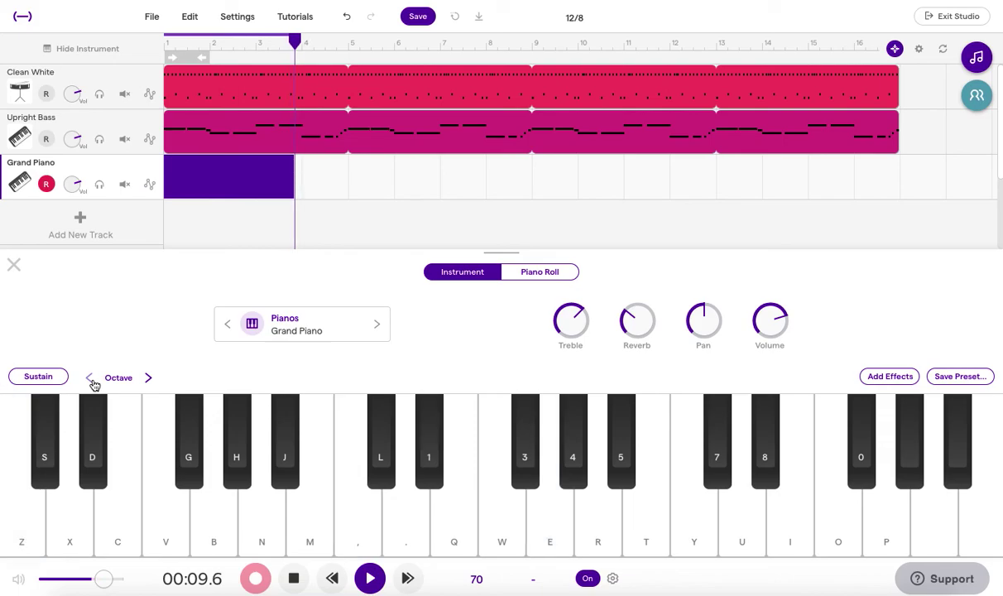
- Continue the piano take with more chords, a short melodic run and a melody phrase
key(l)
key(w)
key(r)
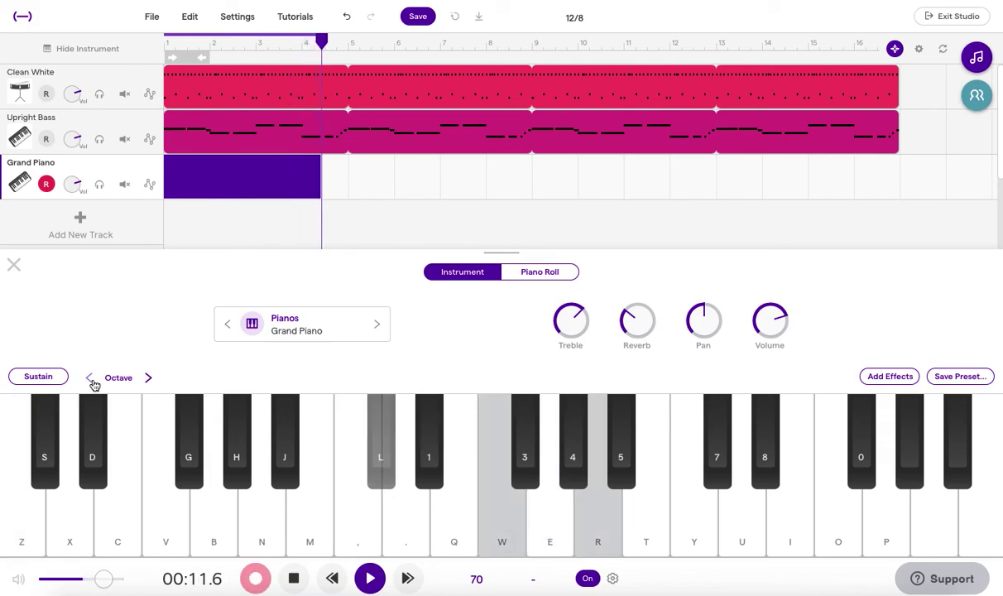
key(w)
key(r)
key(5)
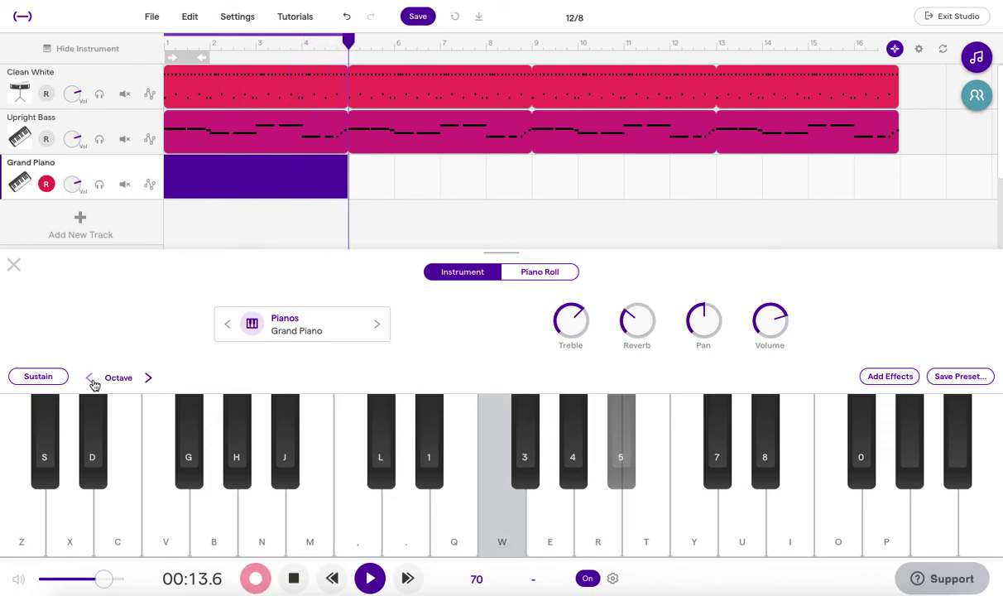
key(period)
key(y)
key(u)
key(y)
key(5)
key(y)
key(e)
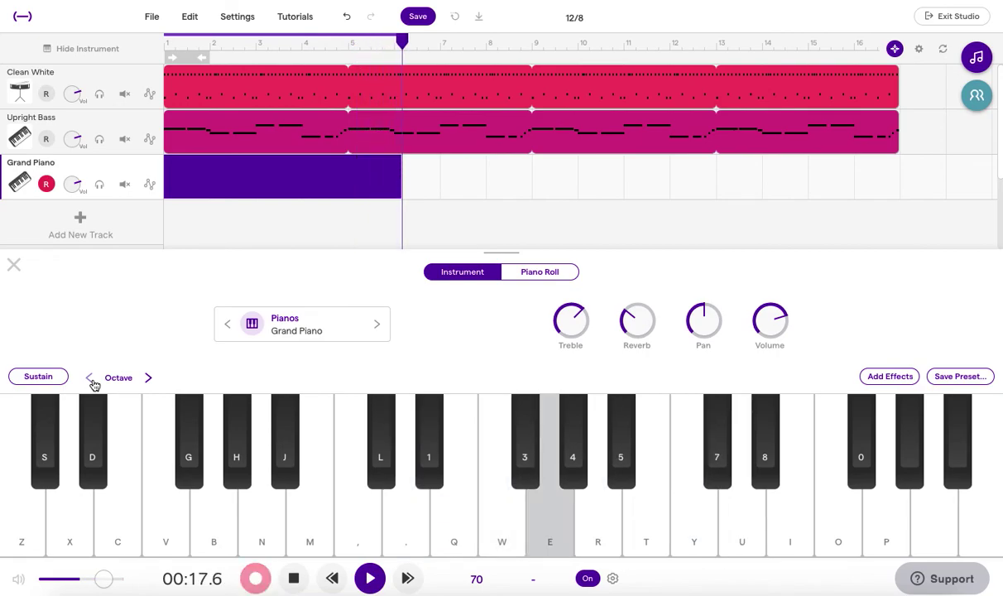
key(u)
key(o)
key(u)
key(y)
key(w)
key(e)
key(w)
key(e)
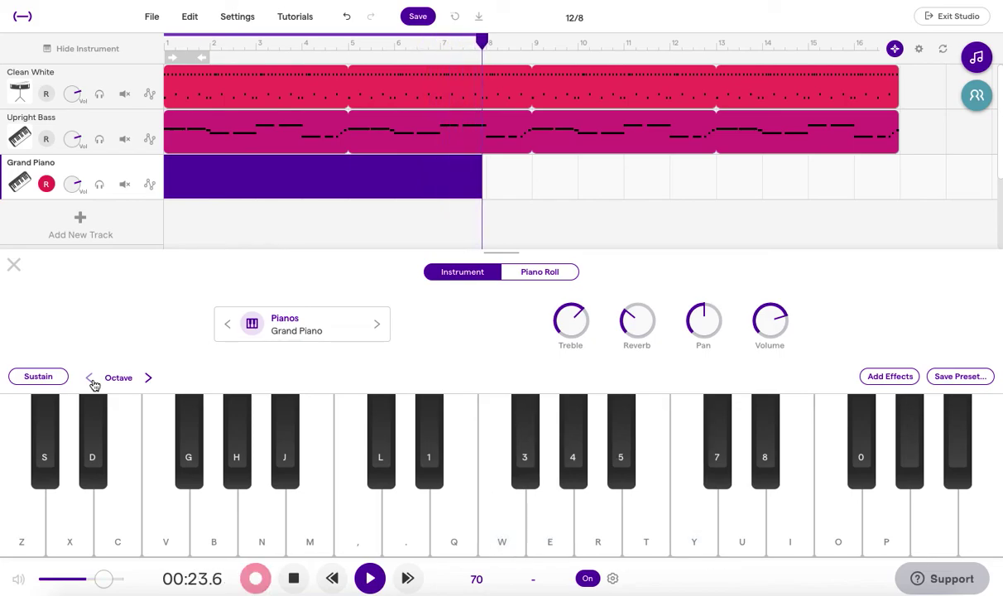
- Play descending melody phrases and an alternating two-note figure on the piano
key(r)
key(e)
key(w)
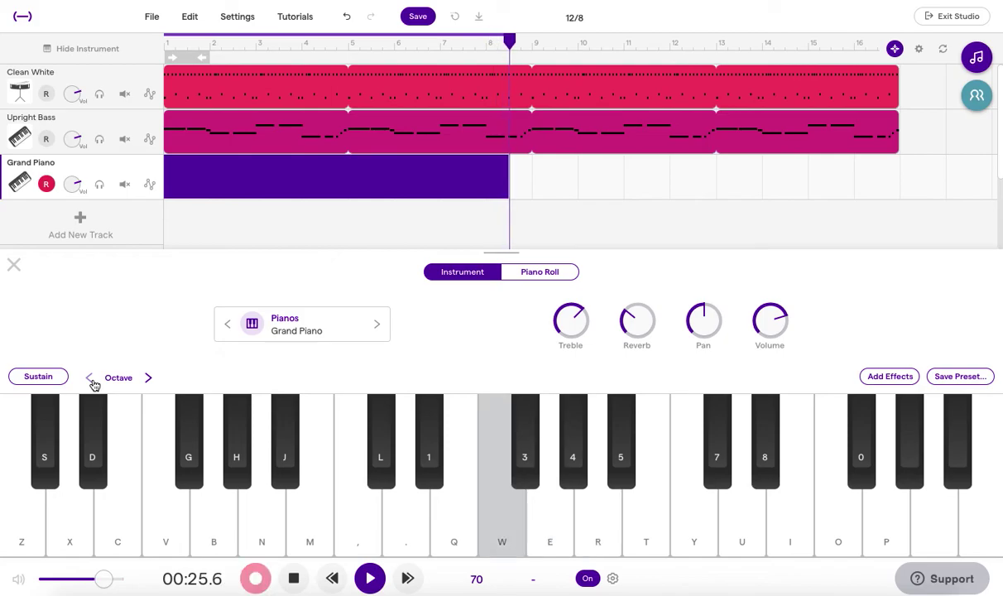
key(comma)
key(l)
key(r)
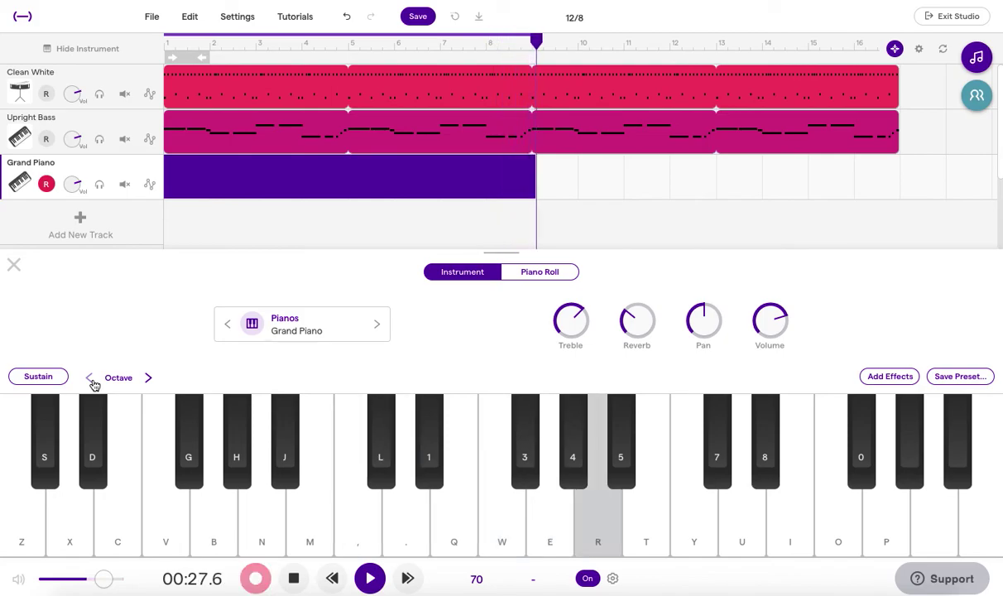
key(period)
key(r)
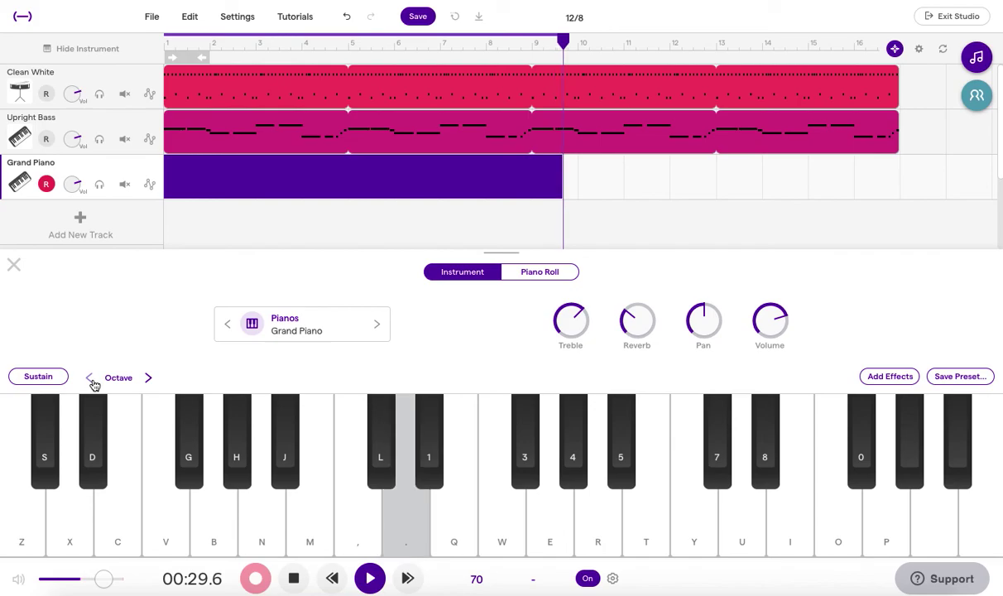
key(r)
key(period)
key(5)
key(r)
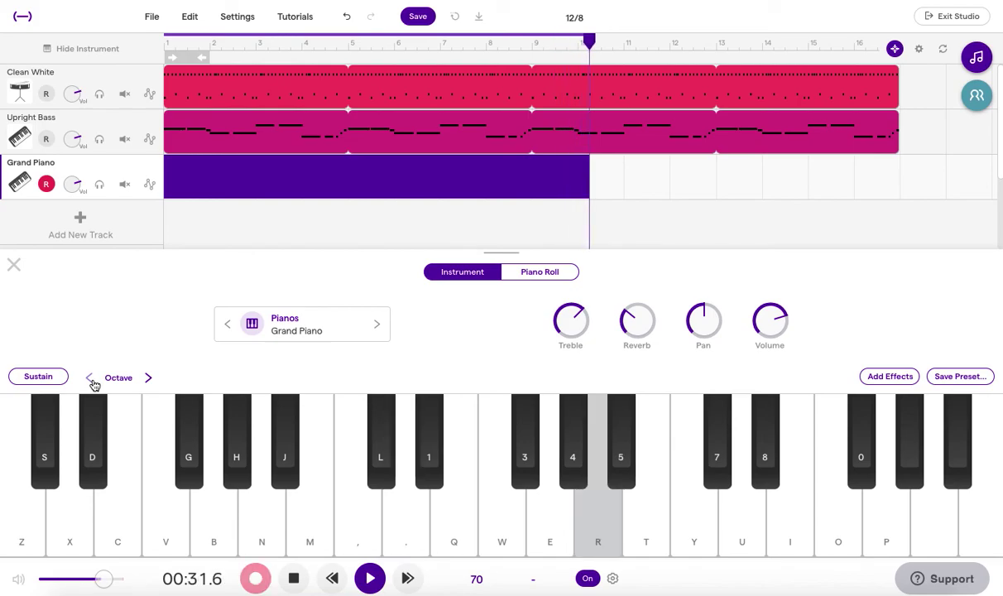
key(period)
key(r)
key(period)
key(r)
key(period)
key(r)
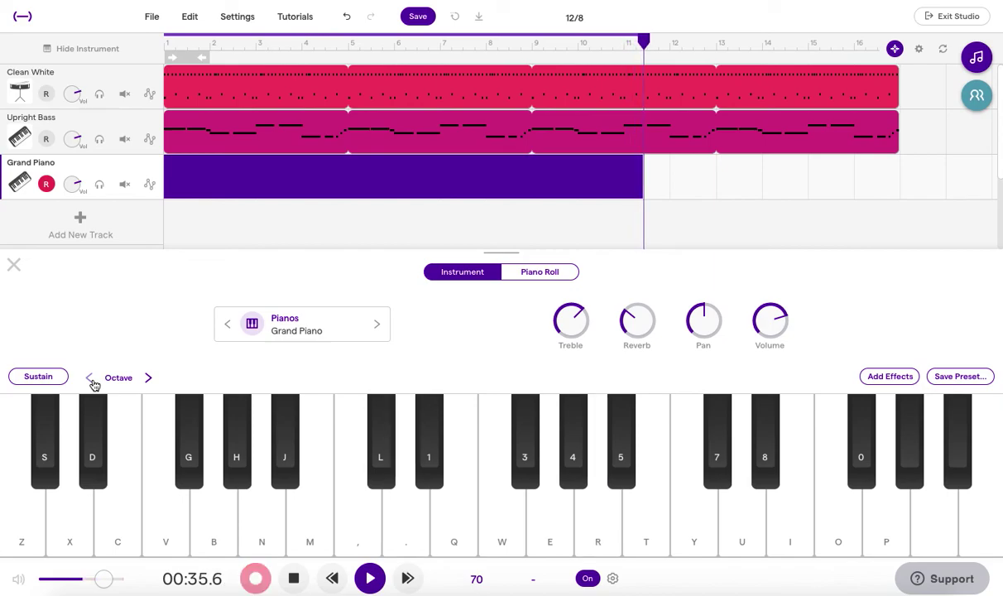
key(period)
key(r)
key(period)
key(5)
key(w)
- Finish with rising and descending runs and the final phrase, stopping the recording at 00:55.8
key(w)
key(r)
key(w)
key(1)
key(w)
key(period)
key(r)
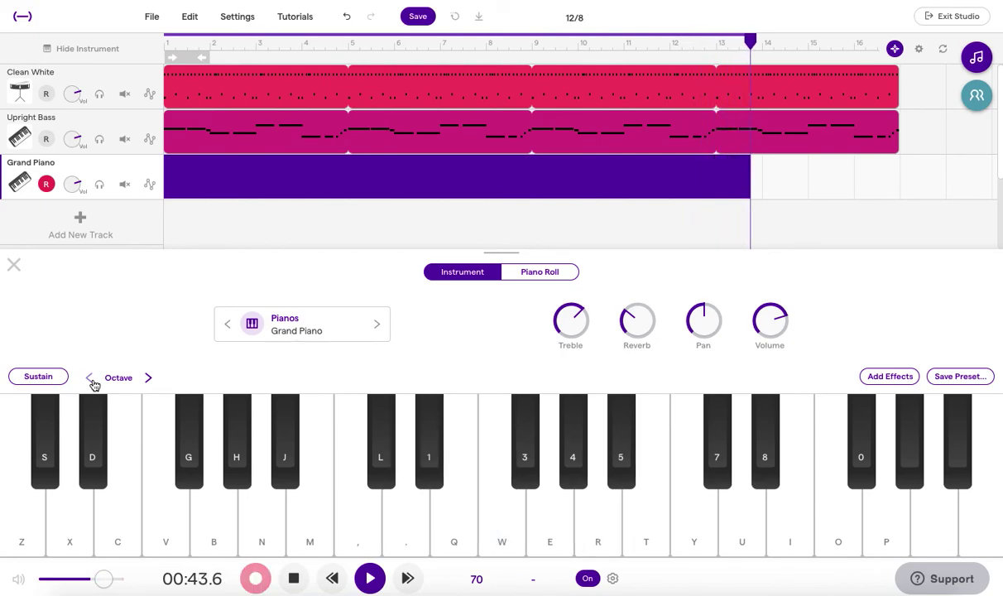
key(period)
key(1)
key(r)
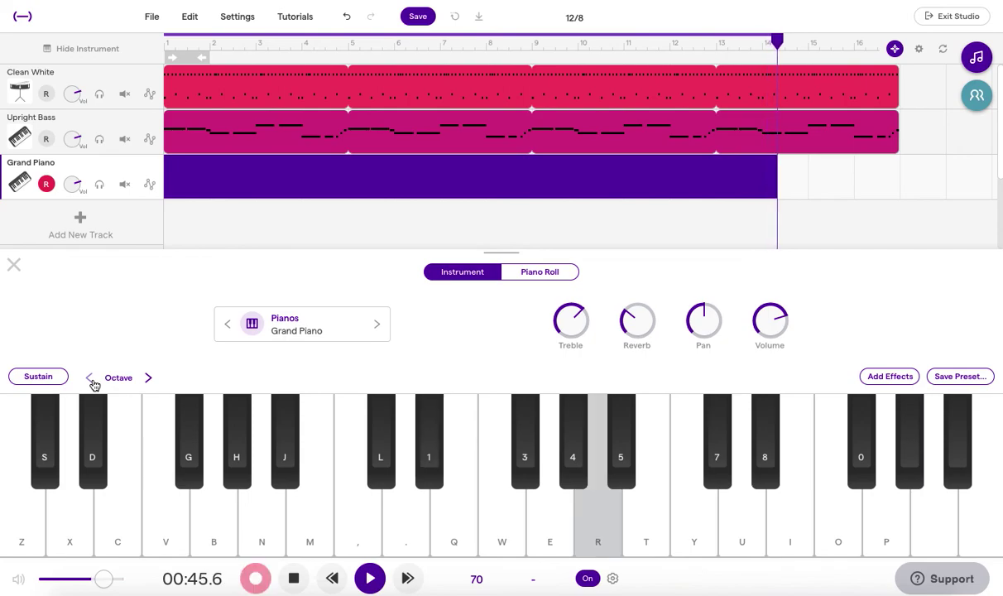
key(5)
key(y)
key(u)
key(i)
key(y)
key(r)
key(e)
key(w)
key(q)
key(e)
key(w)
key(1)
key(period)
key(comma)
key(j)
key(comma)
key(n)
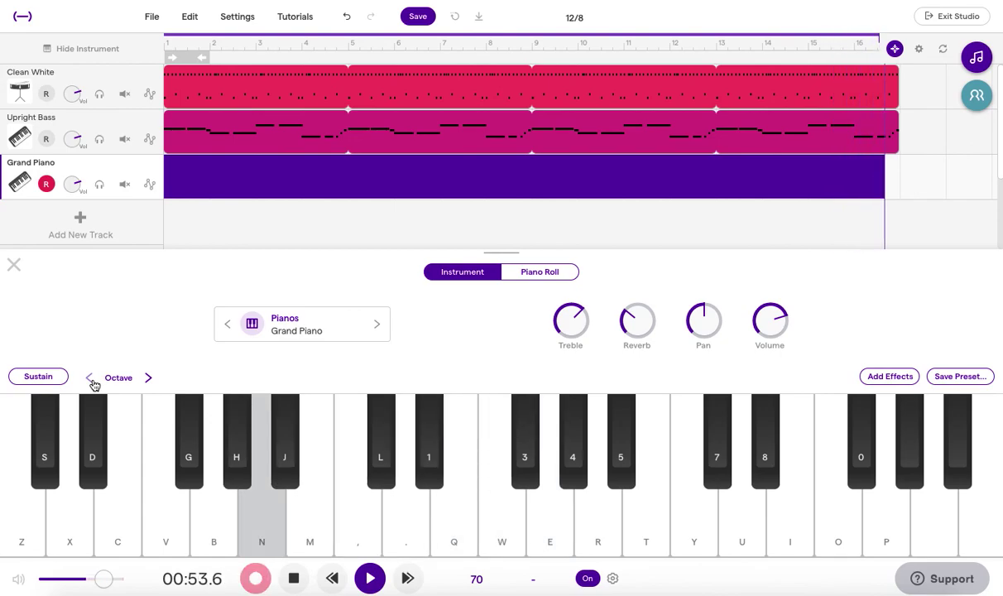
key(period)
key(period)
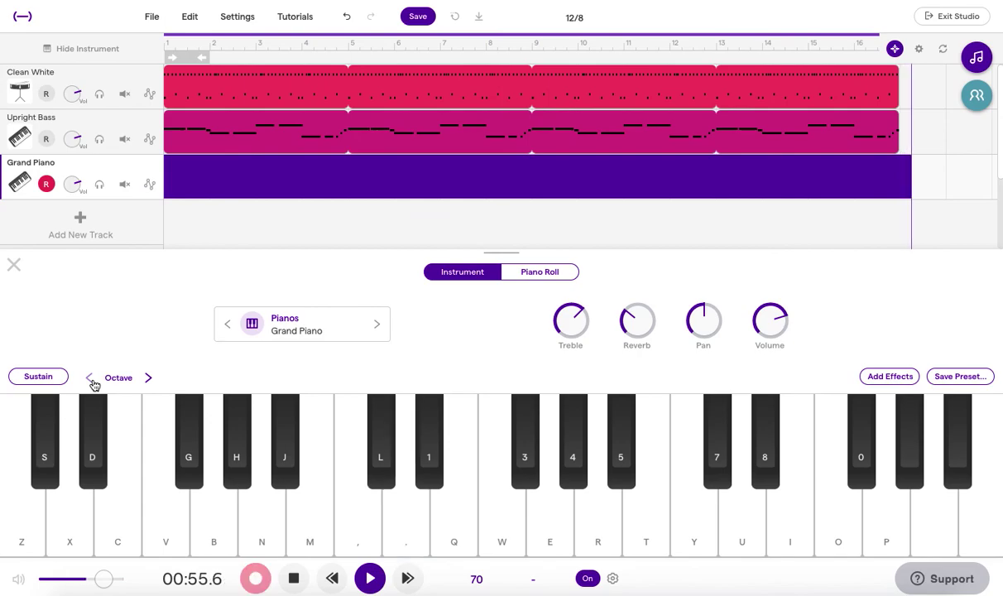
key(space)
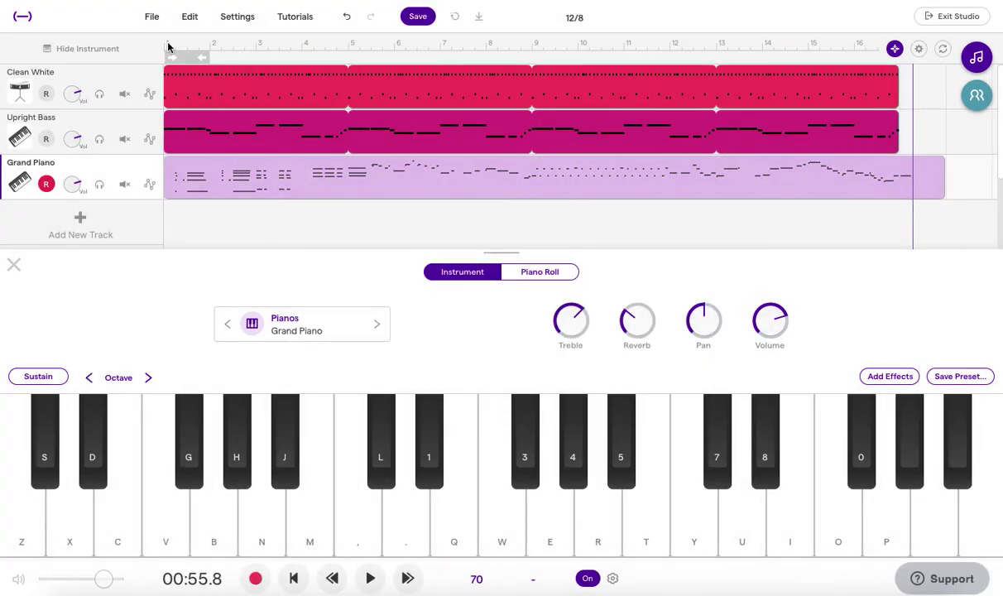
click(168, 46)
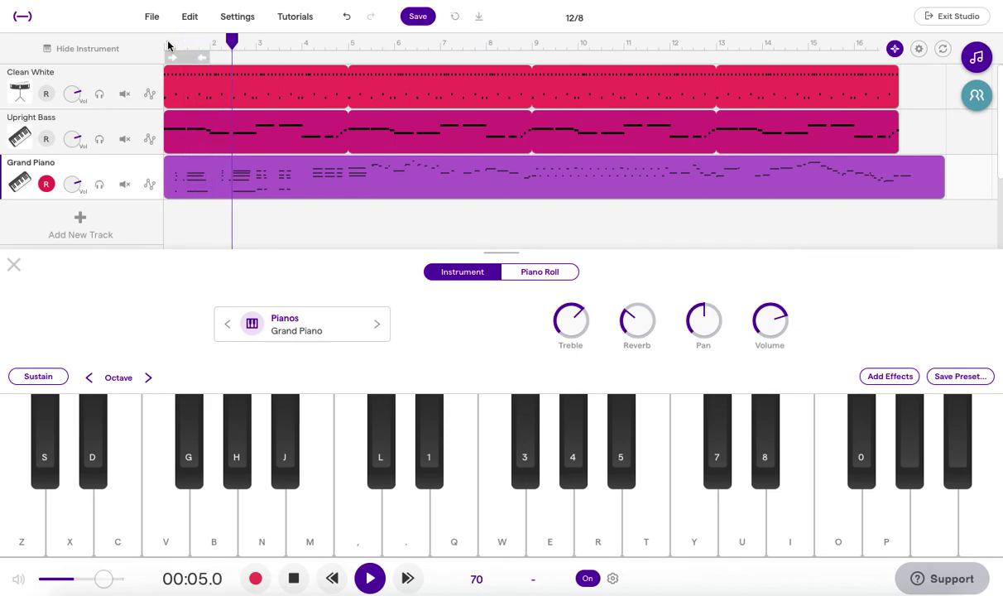
key(space)
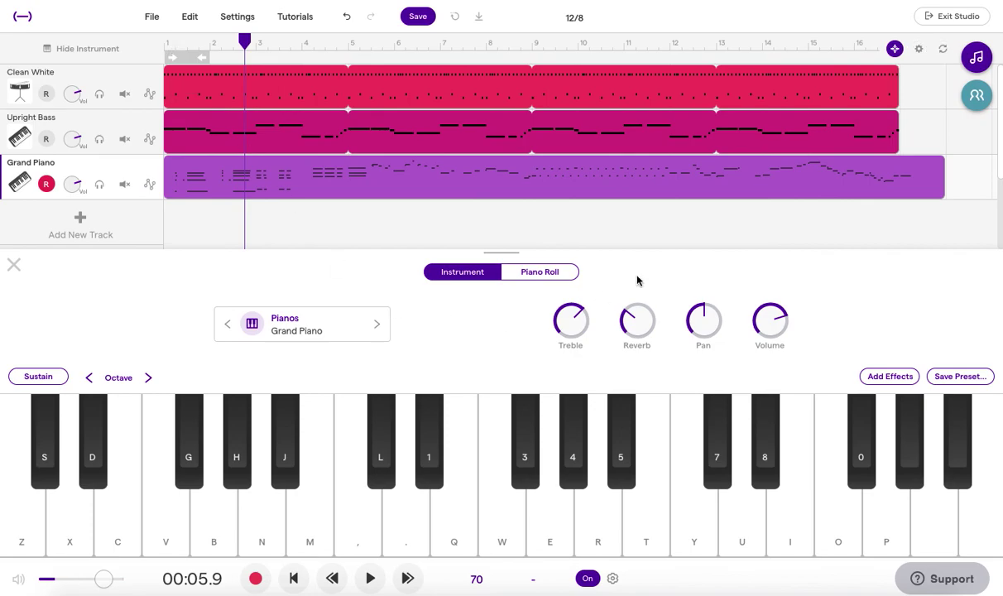